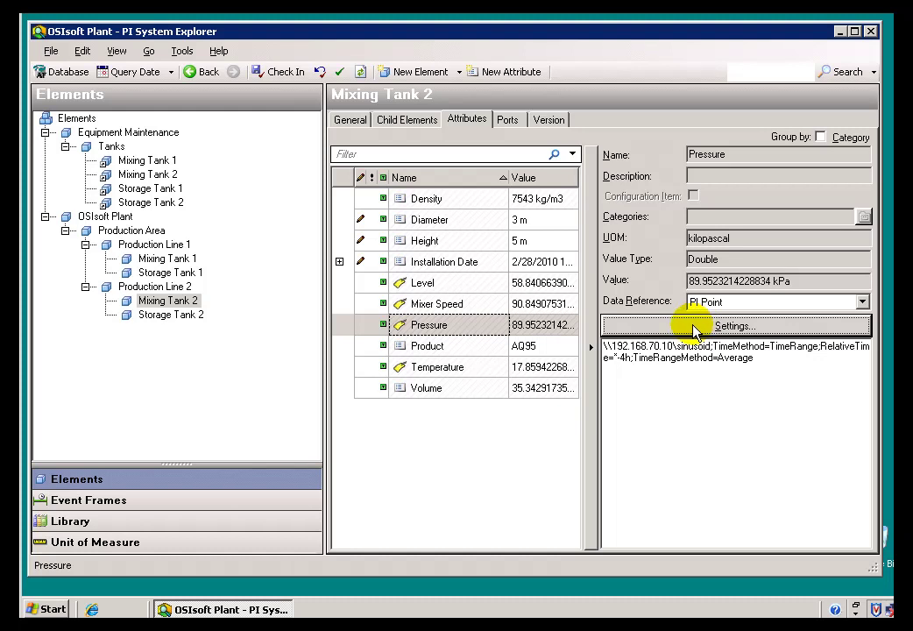
Step: Set Pressure's sinusoid reference to Automatic by time at *-3h, with time range Not Supported
{"action": "left_click", "coordinate": [694, 327]}
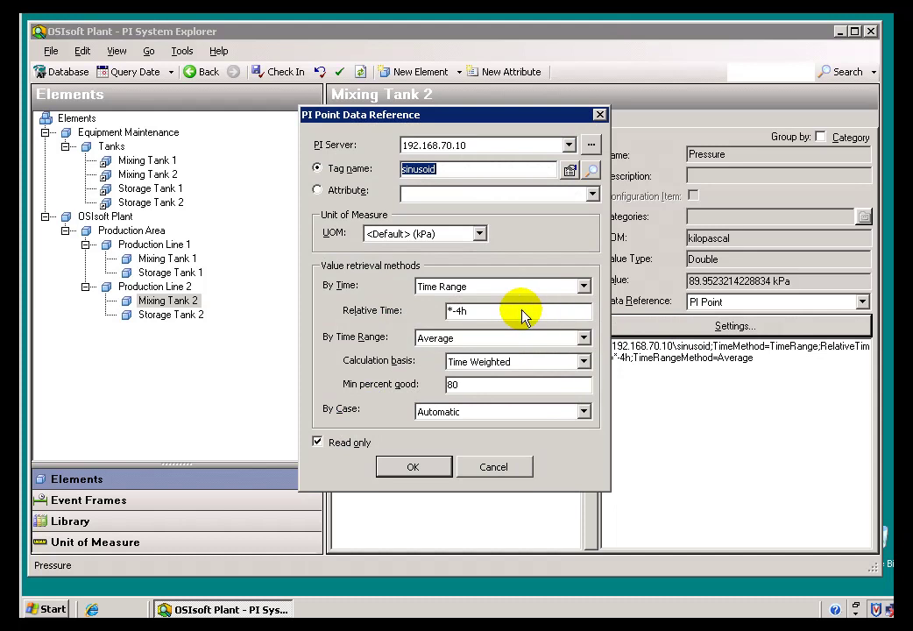
{"action": "left_click", "coordinate": [583, 289]}
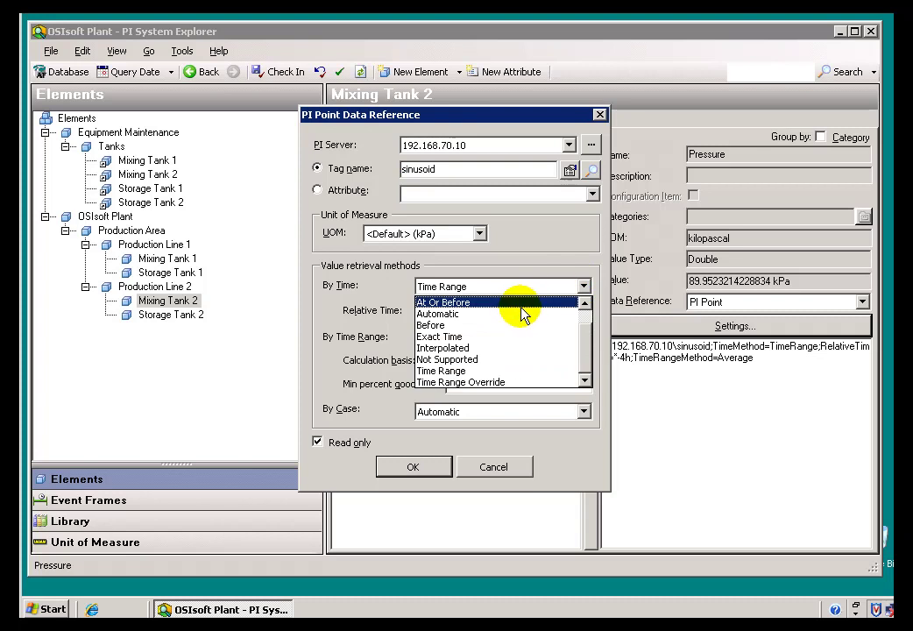
{"action": "left_click", "coordinate": [456, 313]}
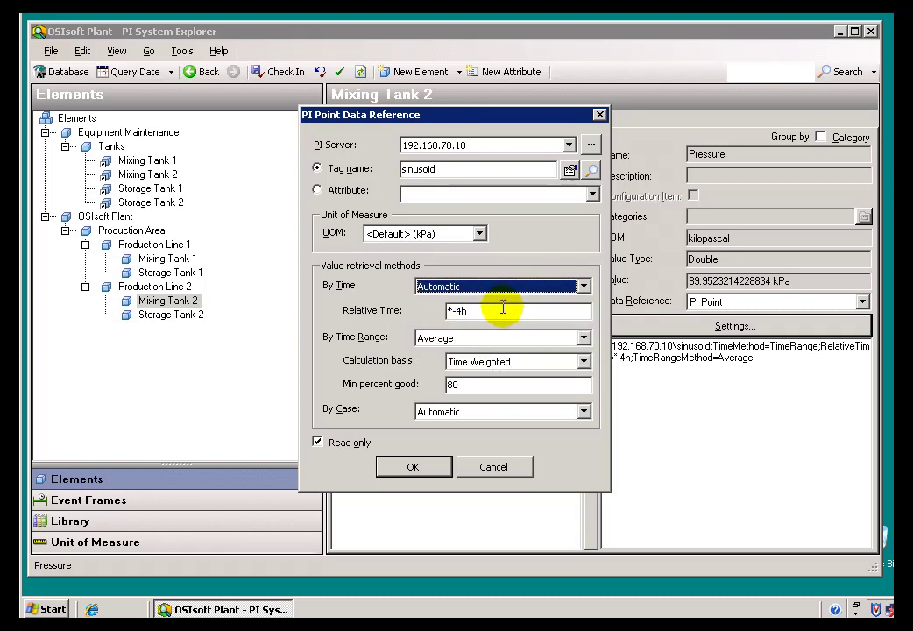
{"action": "left_click_drag", "start_coordinate": [501, 310], "coordinate": [433, 368]}
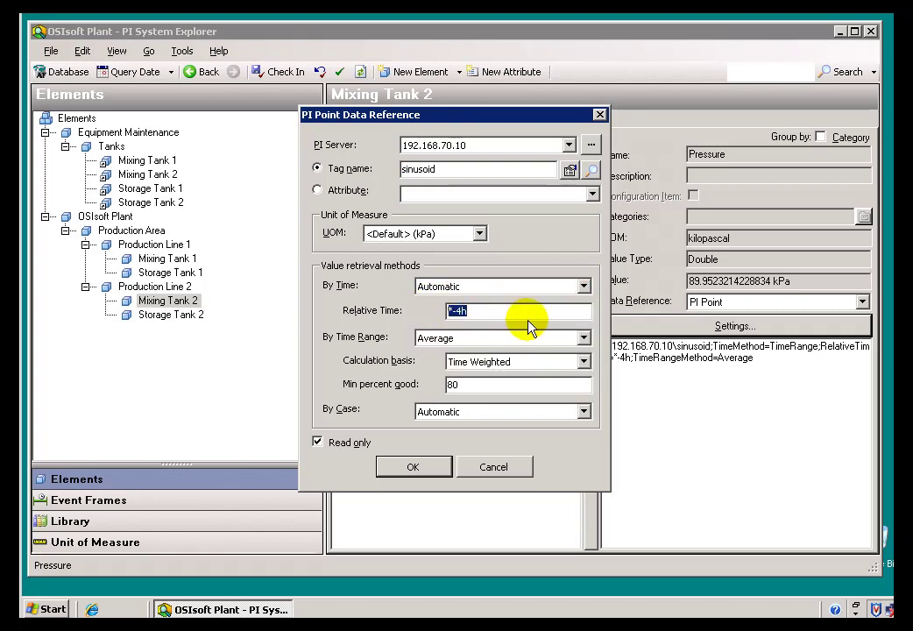
{"action": "type", "text": "*"}
{"action": "left_click", "coordinate": [550, 340]}
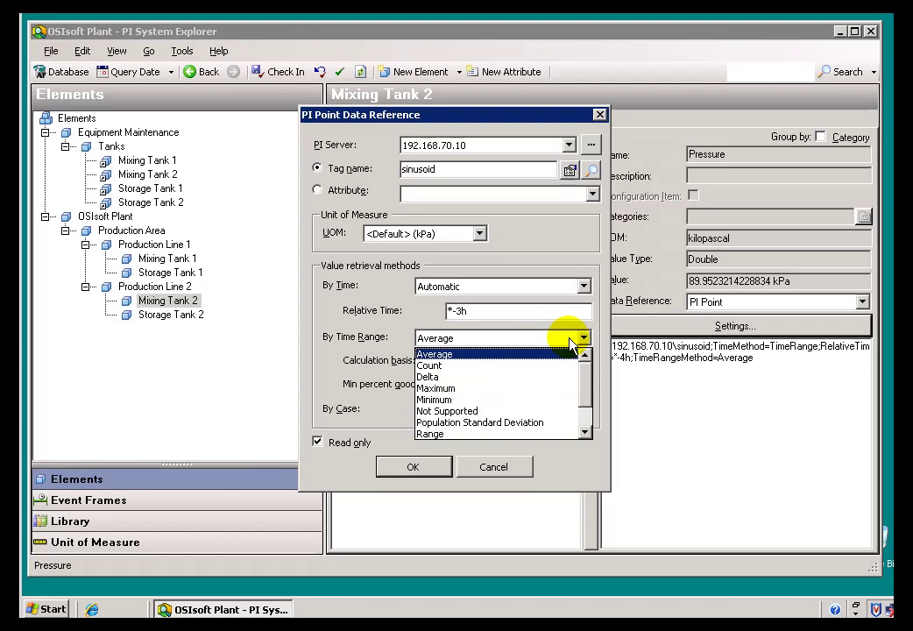
{"action": "left_click", "coordinate": [456, 410]}
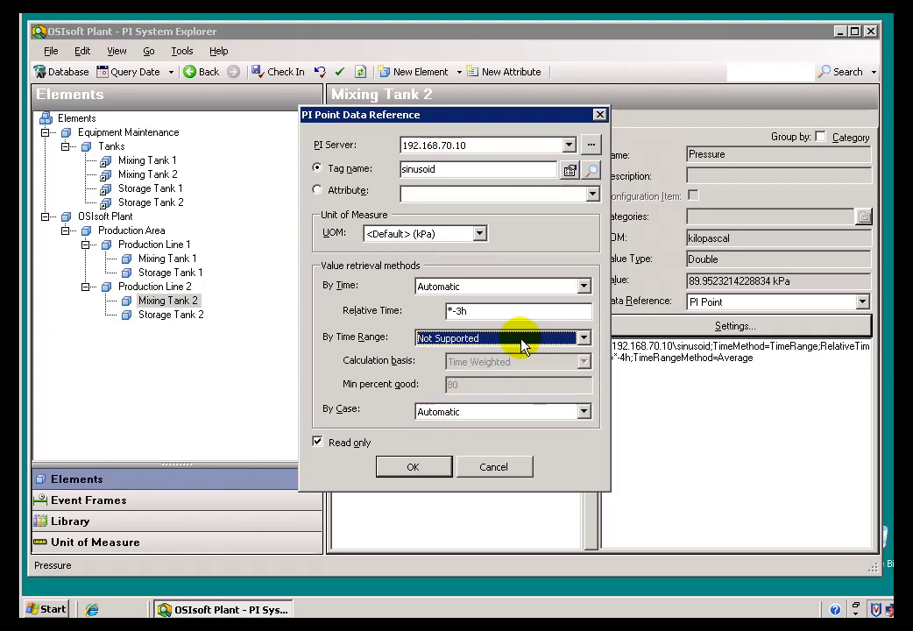
{"action": "left_click", "coordinate": [412, 467]}
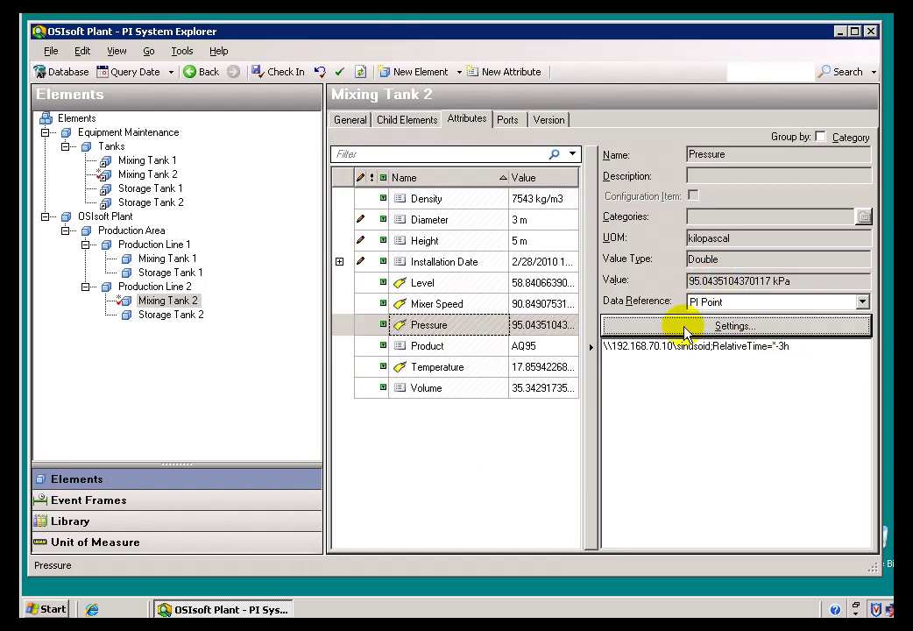
Step: Change Pressure's By Time retrieval from Automatic to At Or Before, keeping *-3h
{"action": "left_click", "coordinate": [685, 330]}
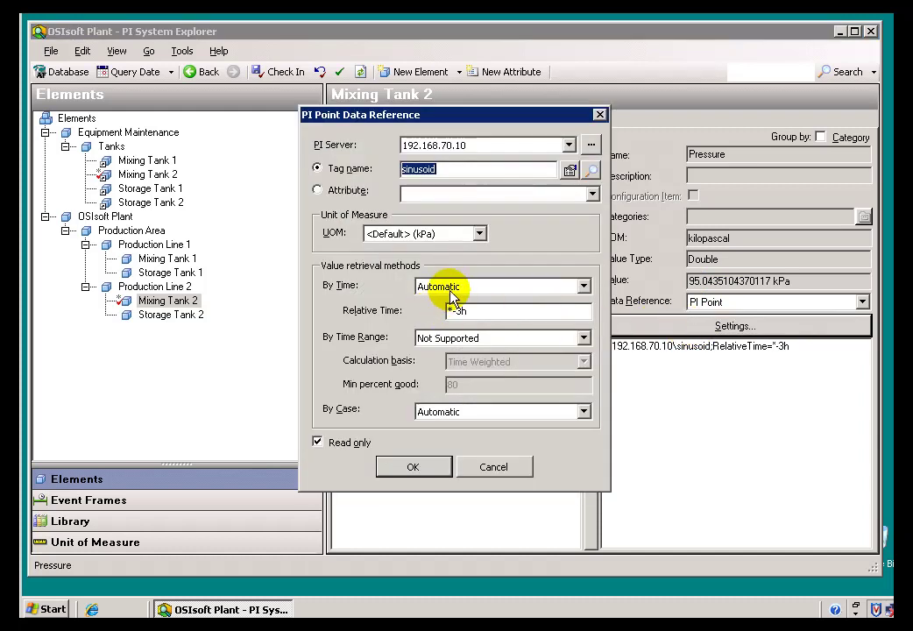
{"action": "left_click", "coordinate": [454, 288]}
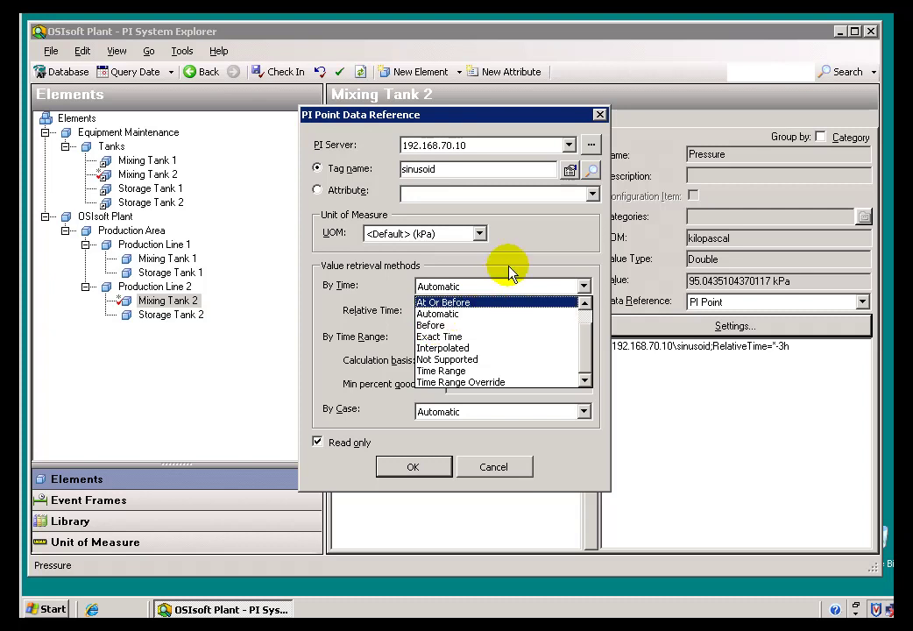
{"action": "left_click", "coordinate": [495, 287]}
{"action": "left_click", "coordinate": [497, 289]}
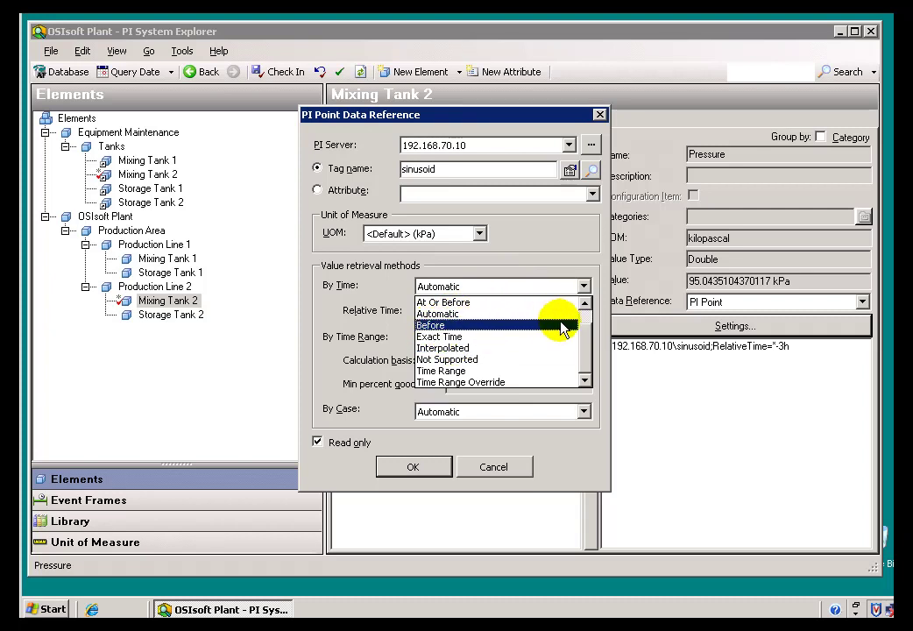
{"action": "left_click", "coordinate": [585, 302]}
{"action": "left_click", "coordinate": [584, 302]}
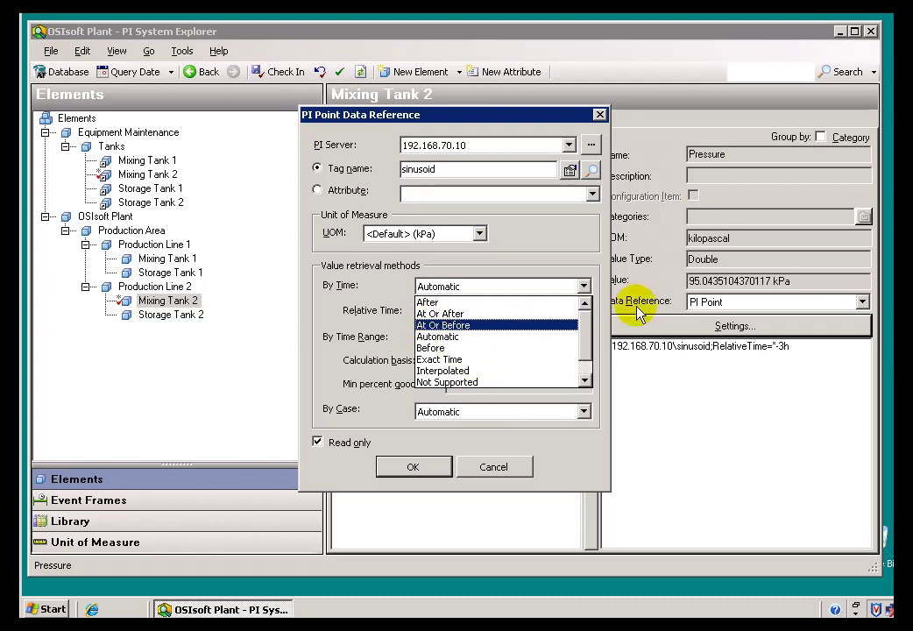
{"action": "left_click", "coordinate": [458, 326]}
{"action": "left_click", "coordinate": [414, 470]}
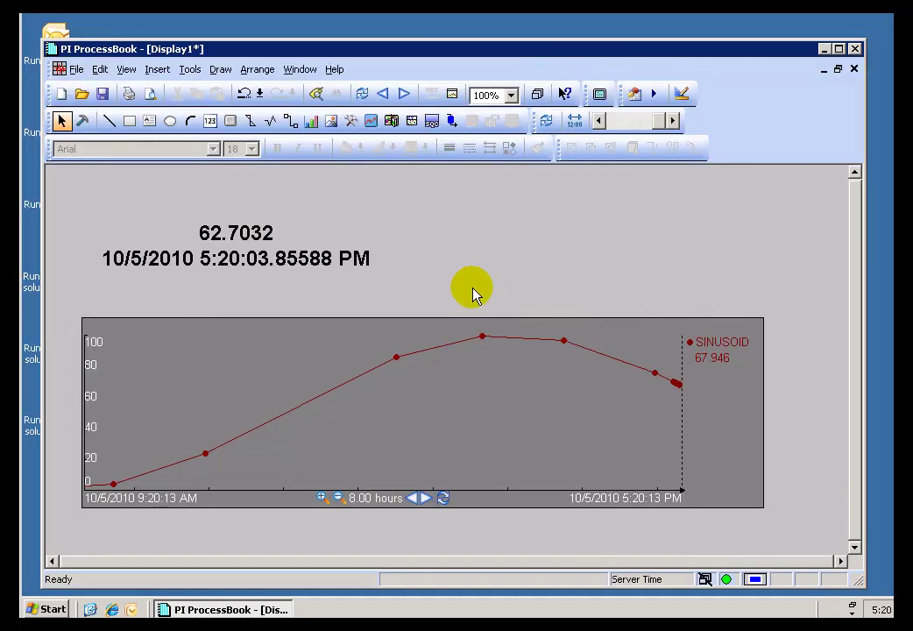
Step: Refresh the ProcessBook display and step the trend back three 8-hour periods
{"action": "left_click", "coordinate": [361, 94]}
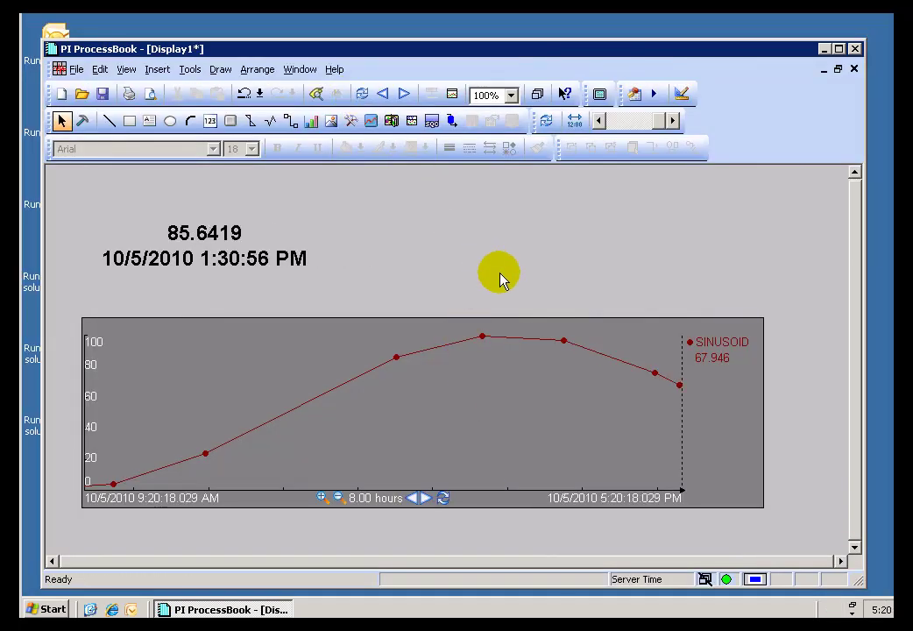
{"action": "mouse_move", "coordinate": [220, 238]}
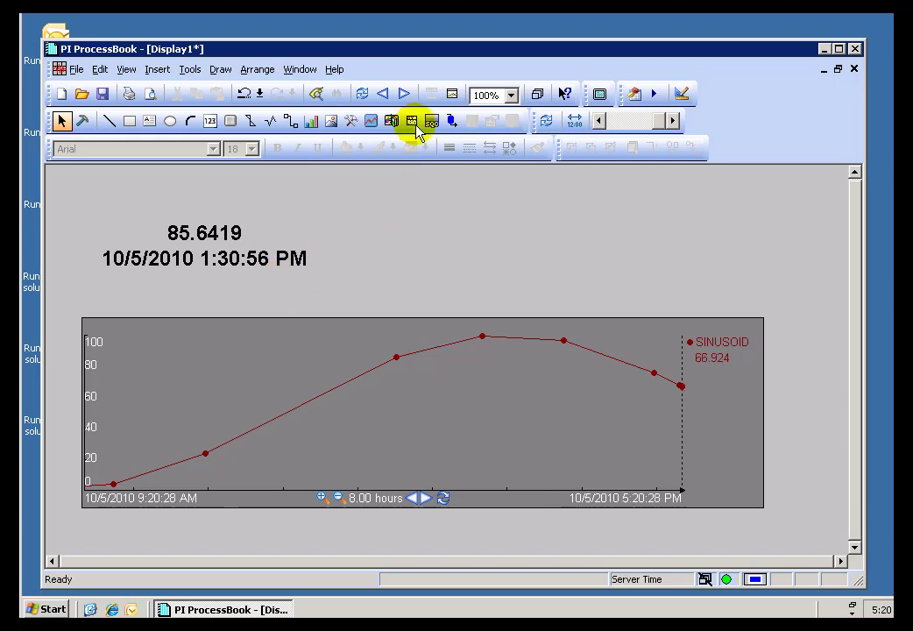
{"action": "left_click", "coordinate": [383, 95]}
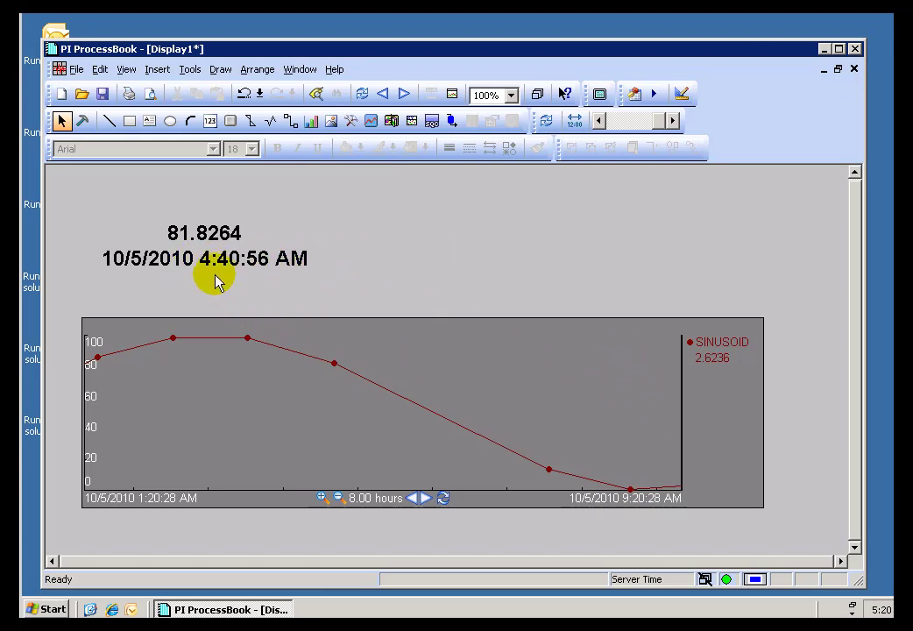
{"action": "left_click", "coordinate": [383, 94]}
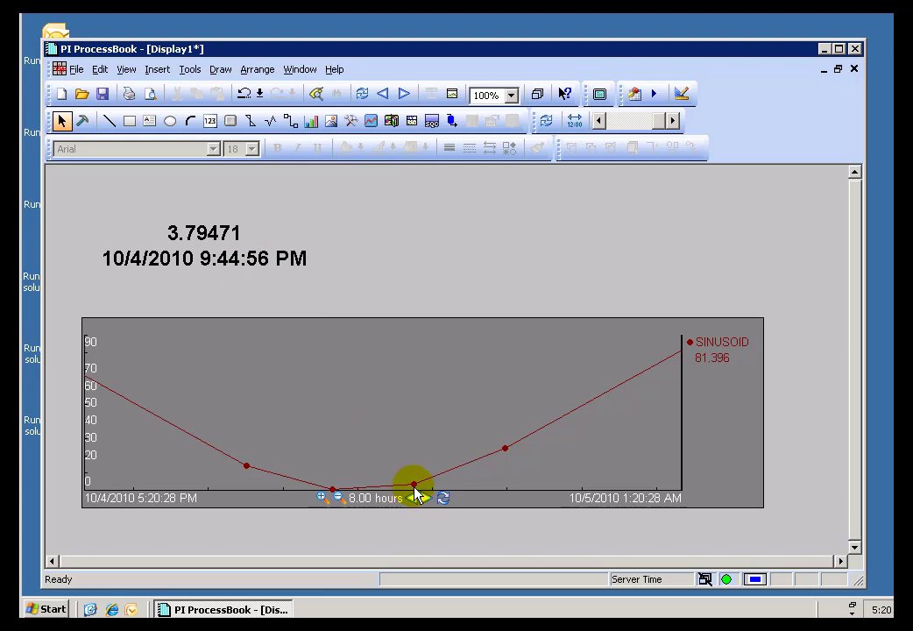
{"action": "mouse_move", "coordinate": [413, 485]}
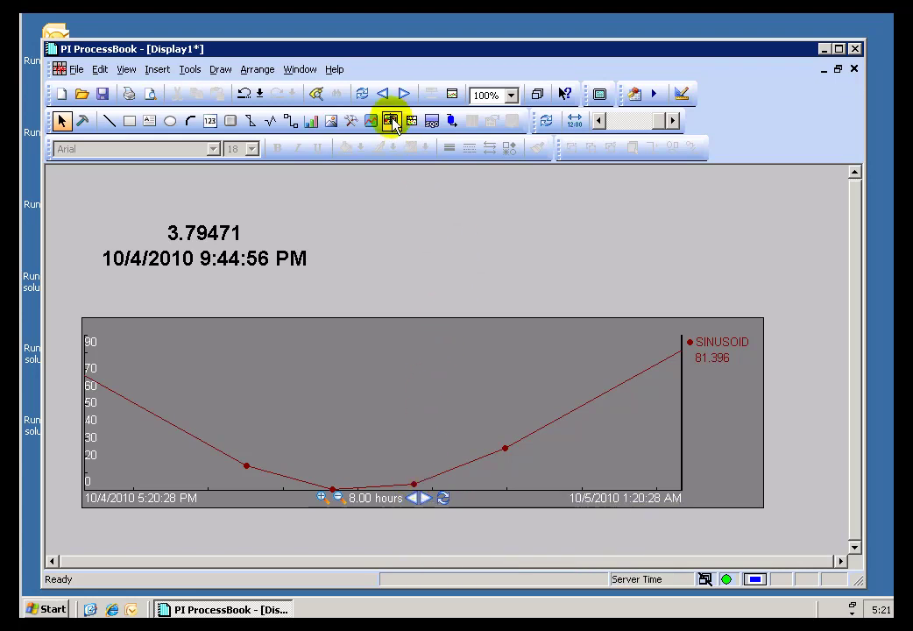
{"action": "left_click", "coordinate": [382, 93]}
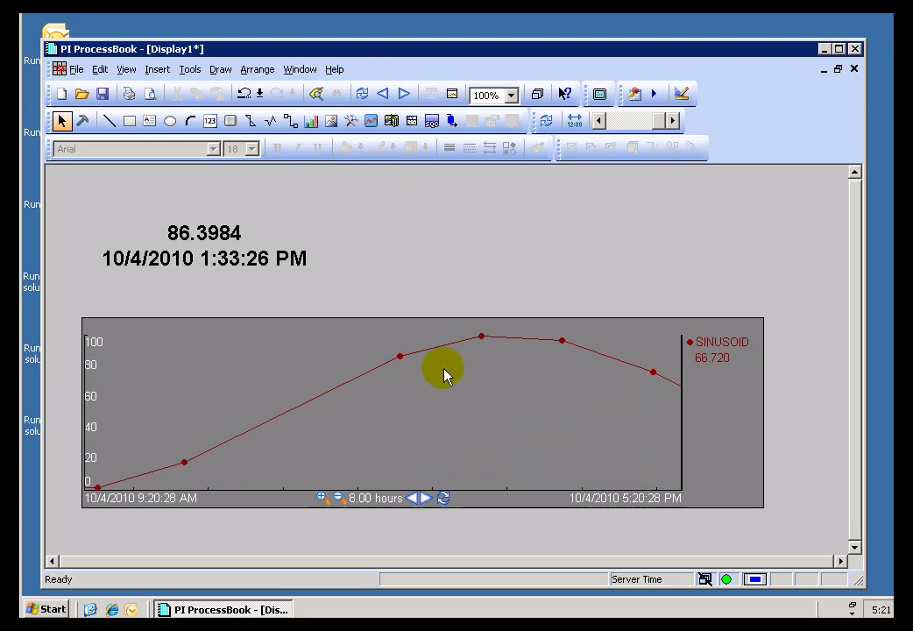
{"action": "mouse_move", "coordinate": [400, 359]}
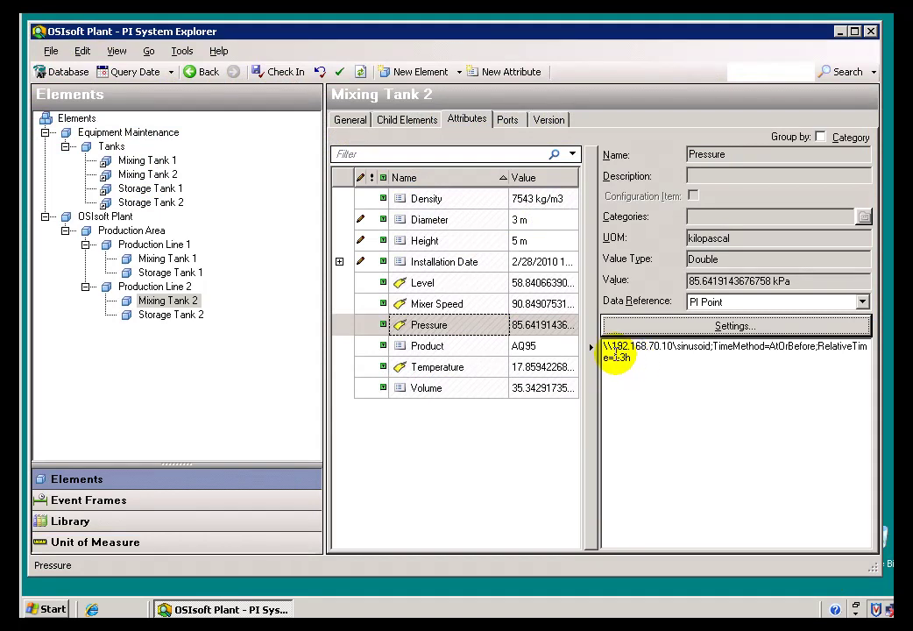
{"action": "left_click", "coordinate": [617, 356]}
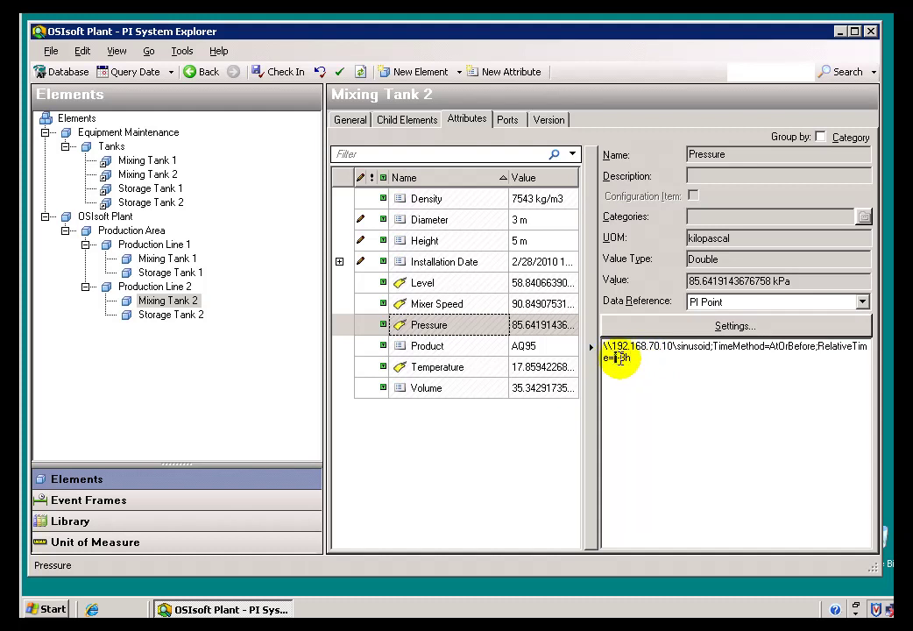
{"action": "left_click", "coordinate": [691, 331]}
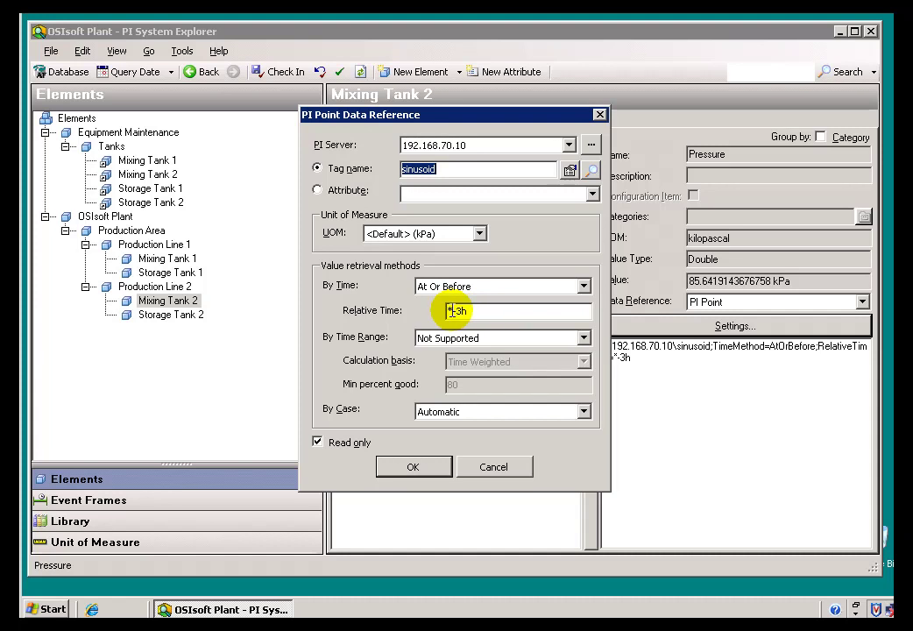
{"action": "left_click", "coordinate": [497, 465]}
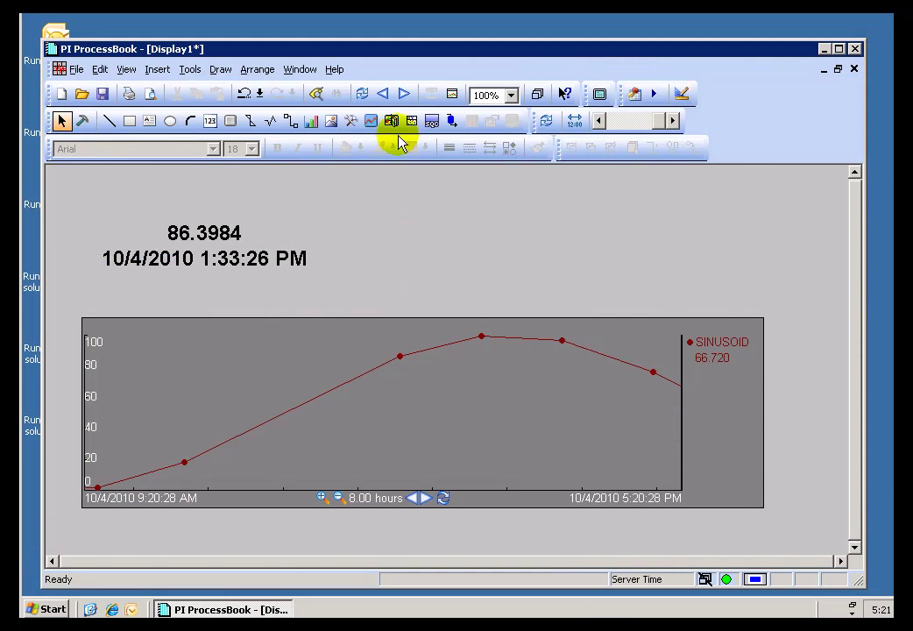
Step: Step the trend back three more periods to 10/3/2010 9:20:28 AM–5:20:28 PM, showing 94.1267
{"action": "left_click", "coordinate": [382, 93]}
{"action": "left_click", "coordinate": [382, 92]}
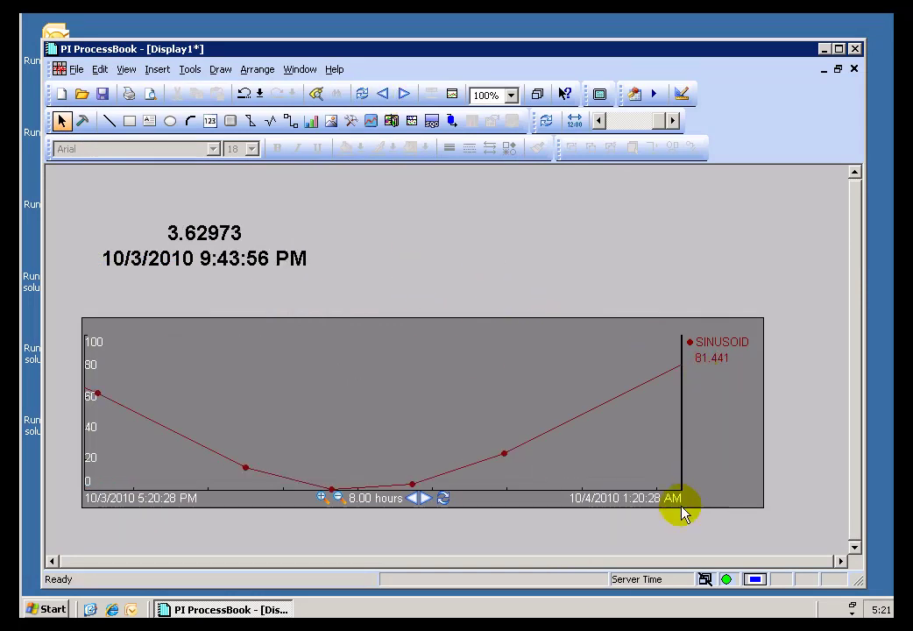
{"action": "left_click", "coordinate": [382, 93]}
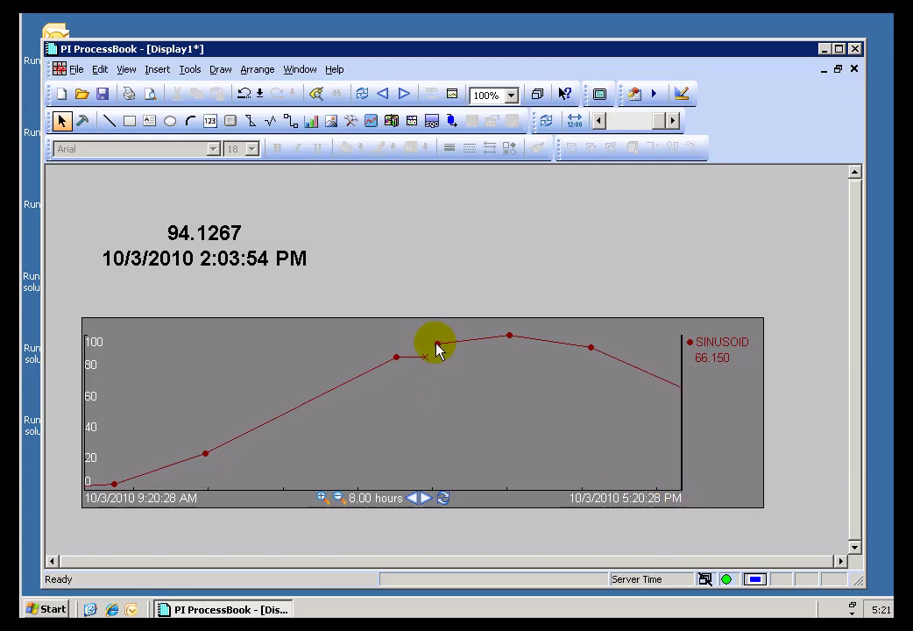
{"action": "mouse_move", "coordinate": [438, 348]}
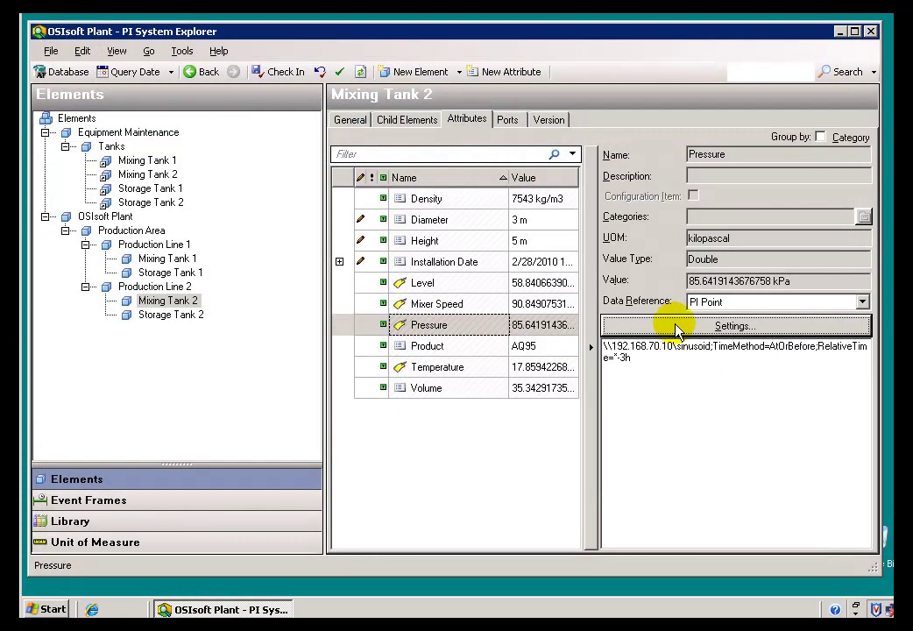
Step: Switch Pressure's By Time retrieval from At Or Before to Exact Time
{"action": "left_click", "coordinate": [676, 328]}
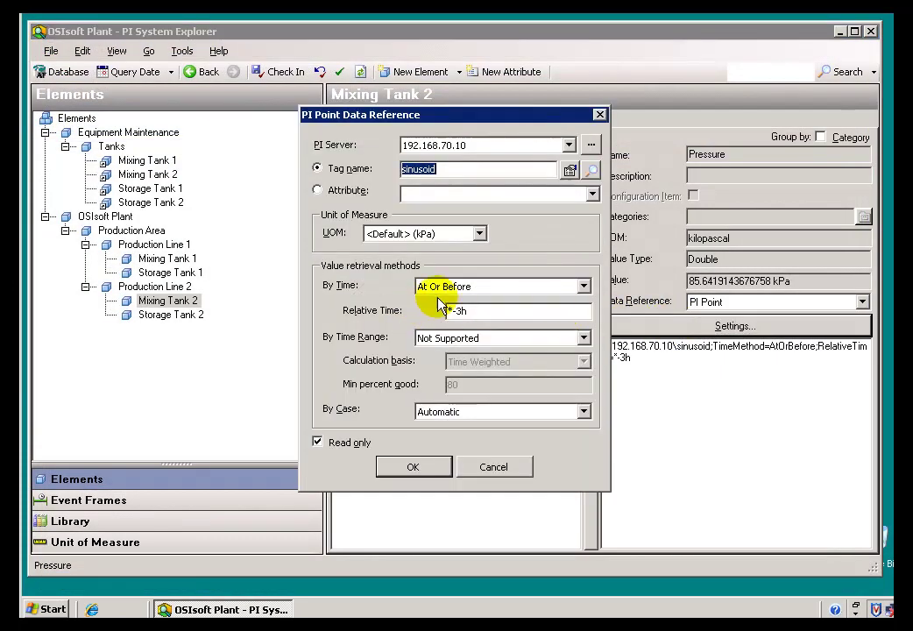
{"action": "left_click", "coordinate": [584, 287]}
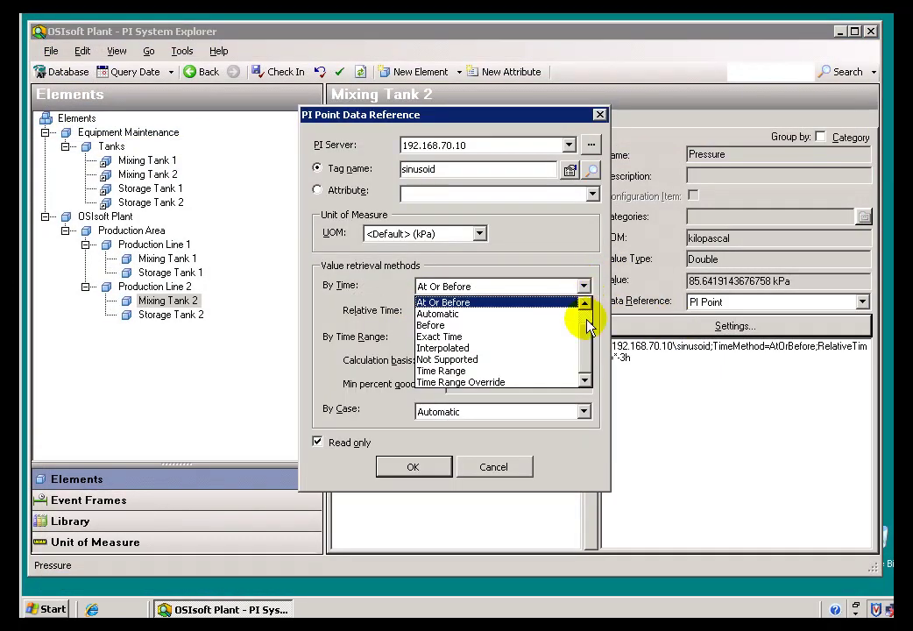
{"action": "left_click", "coordinate": [469, 337]}
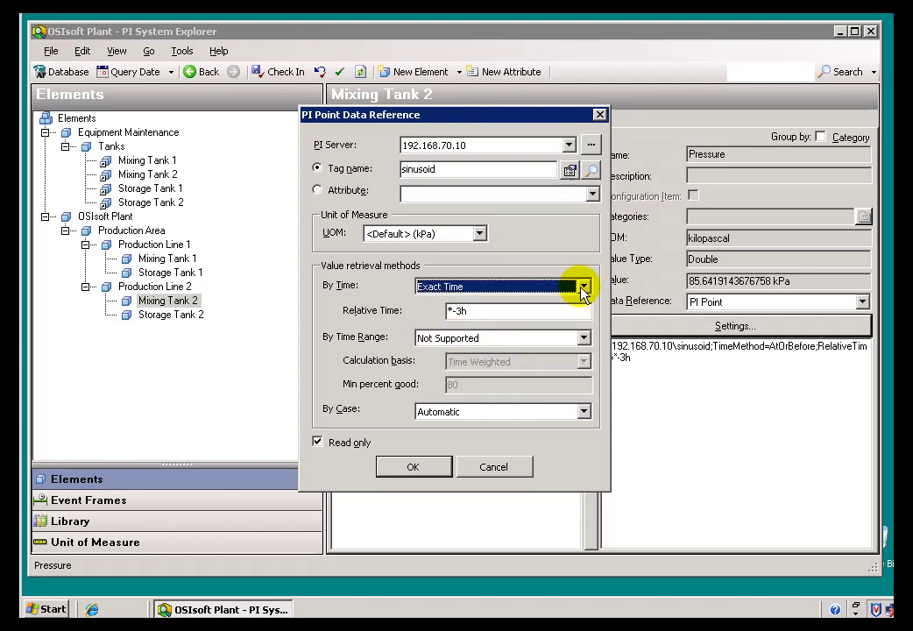
{"action": "left_click", "coordinate": [413, 467]}
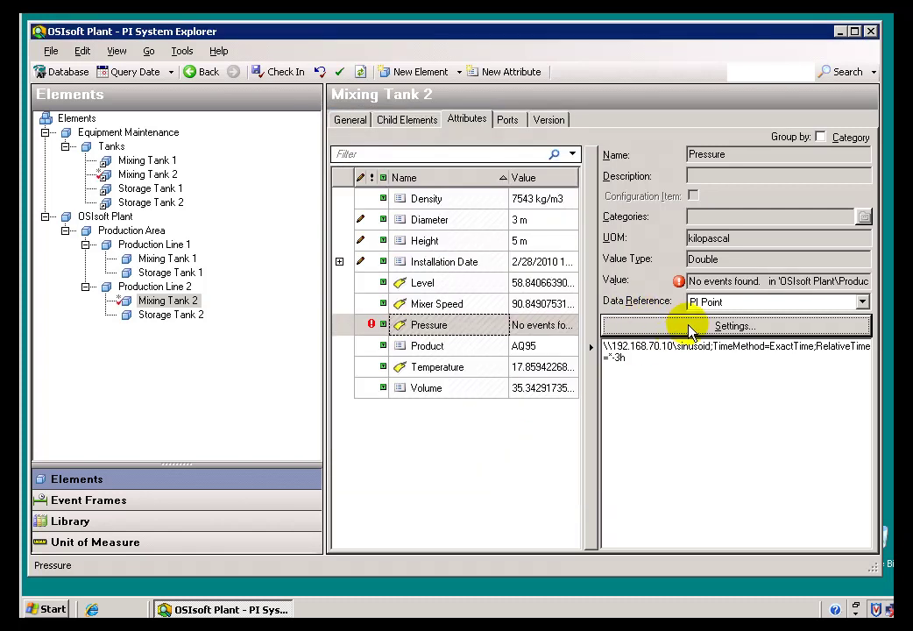
{"action": "mouse_move", "coordinate": [532, 334]}
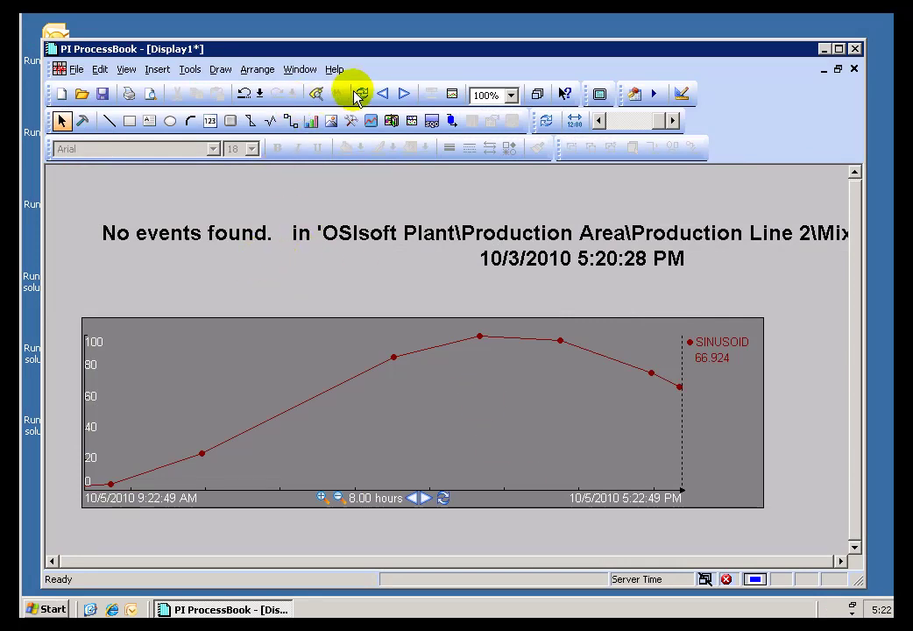
Step: Step the SINUSOID trend back ten 8-hour periods, then refresh it to current time
{"action": "left_click", "coordinate": [382, 95]}
{"action": "left_click", "coordinate": [382, 95]}
{"action": "left_click", "coordinate": [382, 95]}
{"action": "left_click", "coordinate": [382, 94]}
{"action": "left_click", "coordinate": [382, 95]}
{"action": "left_click", "coordinate": [382, 95]}
{"action": "left_click", "coordinate": [382, 94]}
{"action": "left_click", "coordinate": [382, 94]}
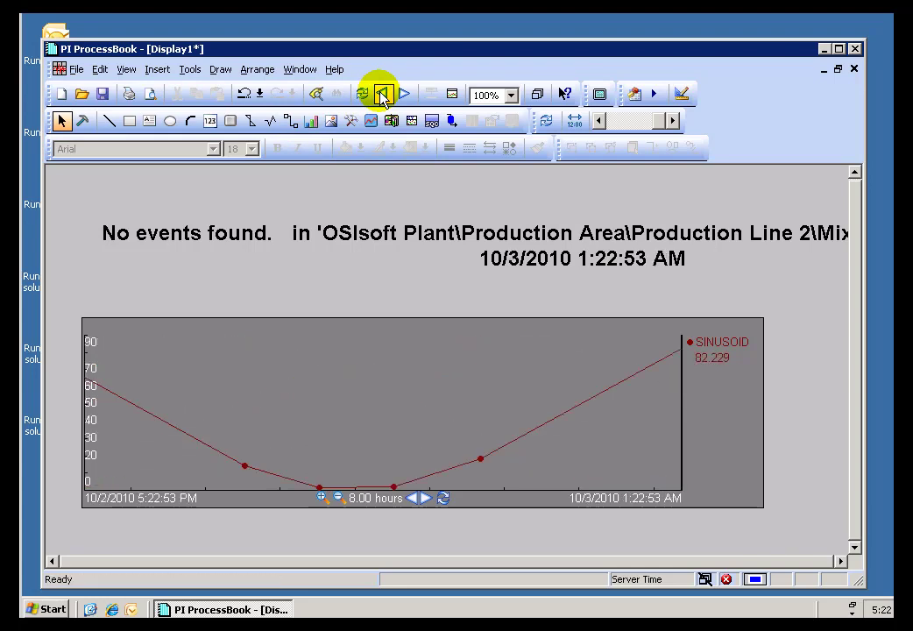
{"action": "left_click", "coordinate": [382, 94]}
{"action": "left_click", "coordinate": [382, 95]}
{"action": "left_click", "coordinate": [382, 95]}
{"action": "left_click", "coordinate": [361, 93]}
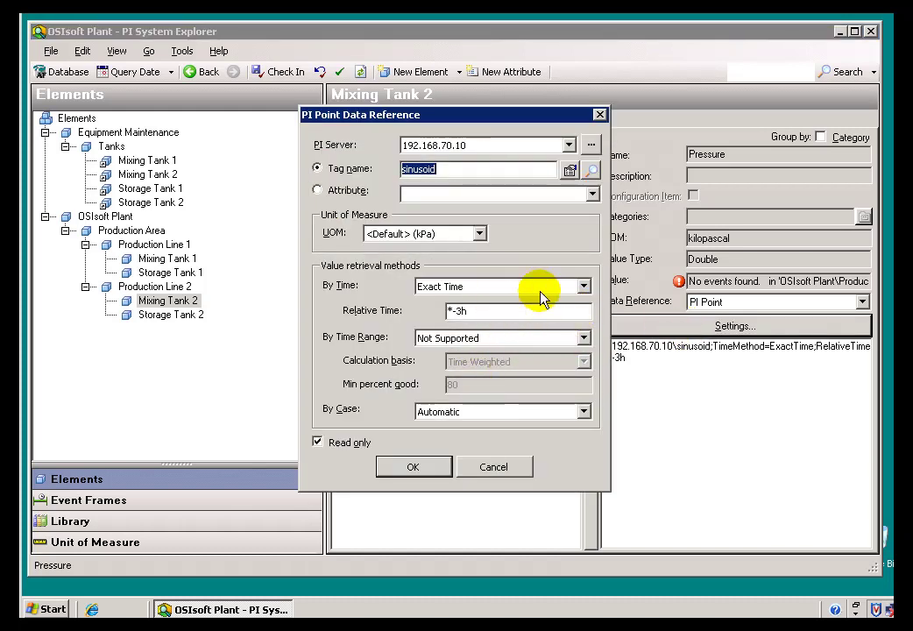
{"action": "left_click_drag", "start_coordinate": [495, 310], "coordinate": [394, 304]}
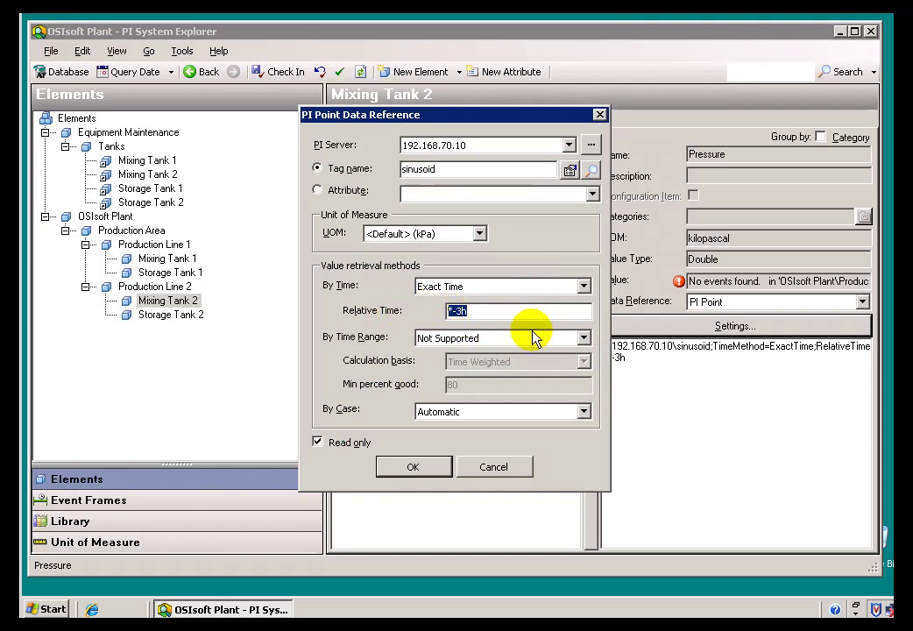
{"action": "left_click", "coordinate": [458, 309]}
{"action": "left_click_drag", "start_coordinate": [450, 311], "coordinate": [482, 320]}
{"action": "left_click", "coordinate": [499, 310]}
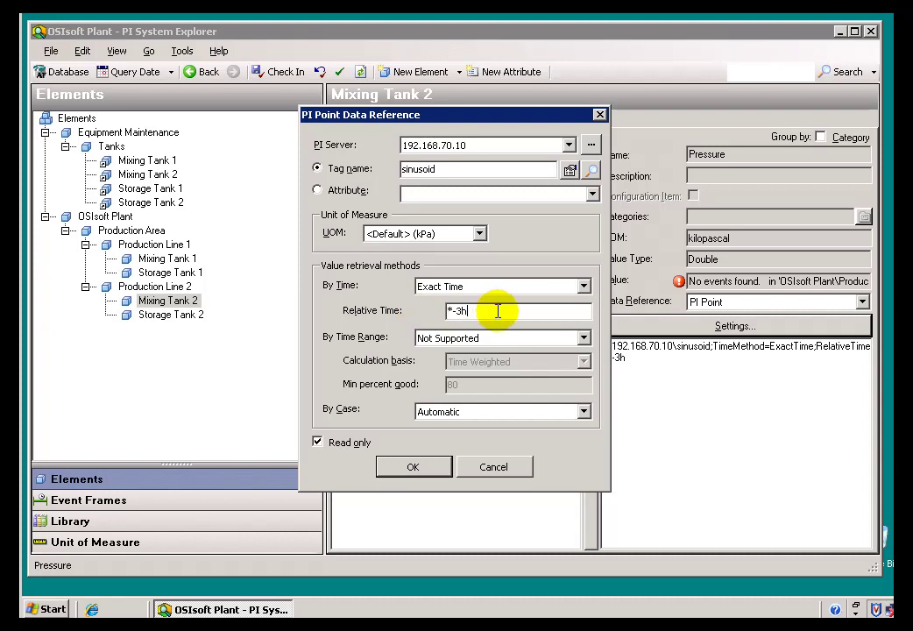
{"action": "left_click", "coordinate": [583, 289]}
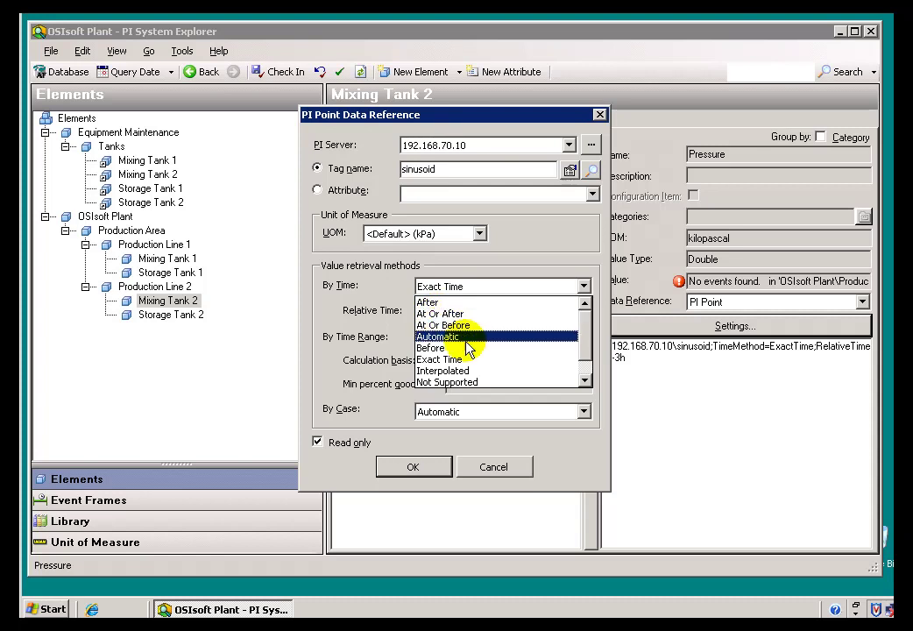
{"action": "left_click", "coordinate": [498, 472]}
Step: Cancel the dialog and inspect LabPoint's PI Point tag name and Float32 tag creation settings
{"action": "left_click", "coordinate": [490, 467]}
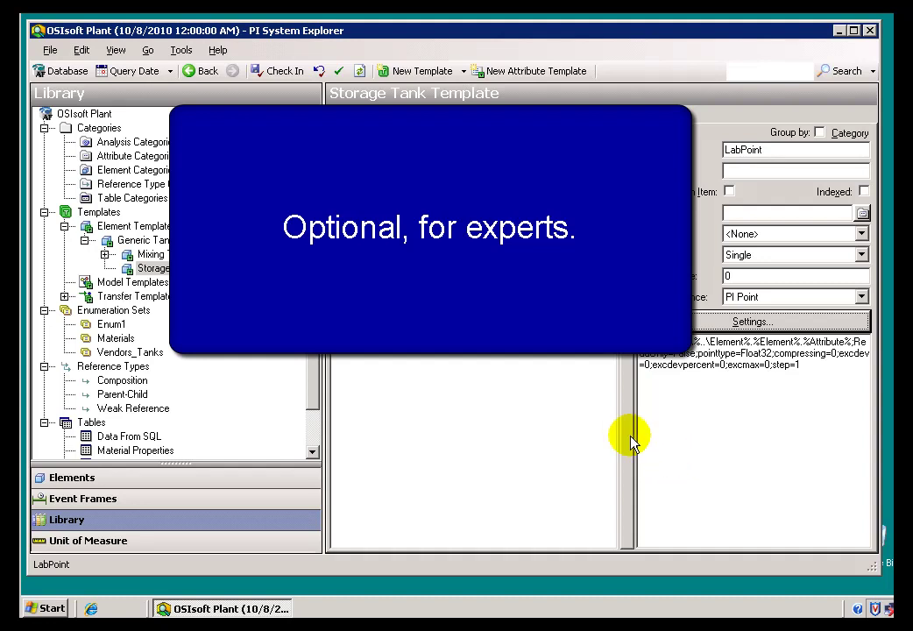
{"action": "left_click", "coordinate": [399, 256]}
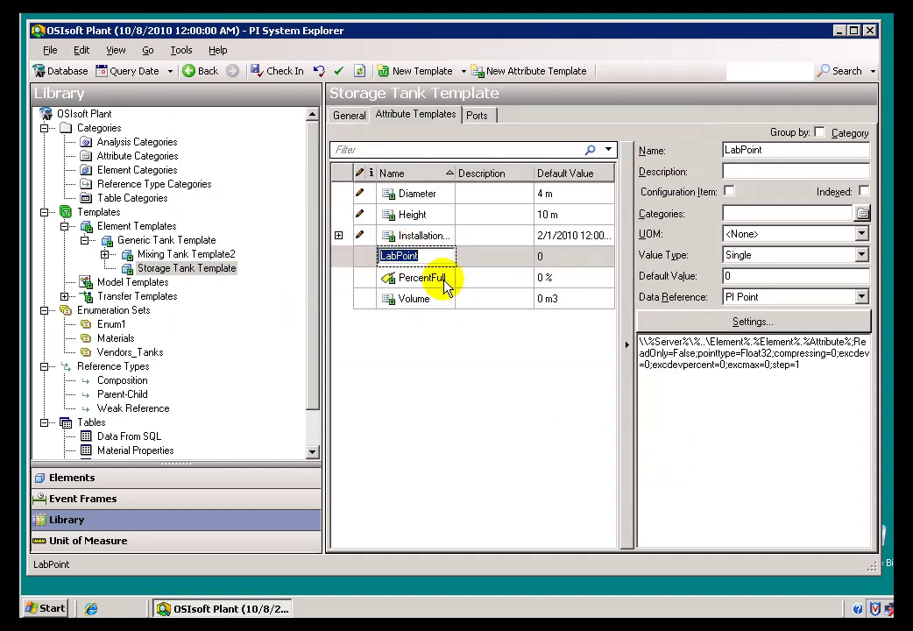
{"action": "key", "text": "Escape"}
{"action": "left_click", "coordinate": [724, 327]}
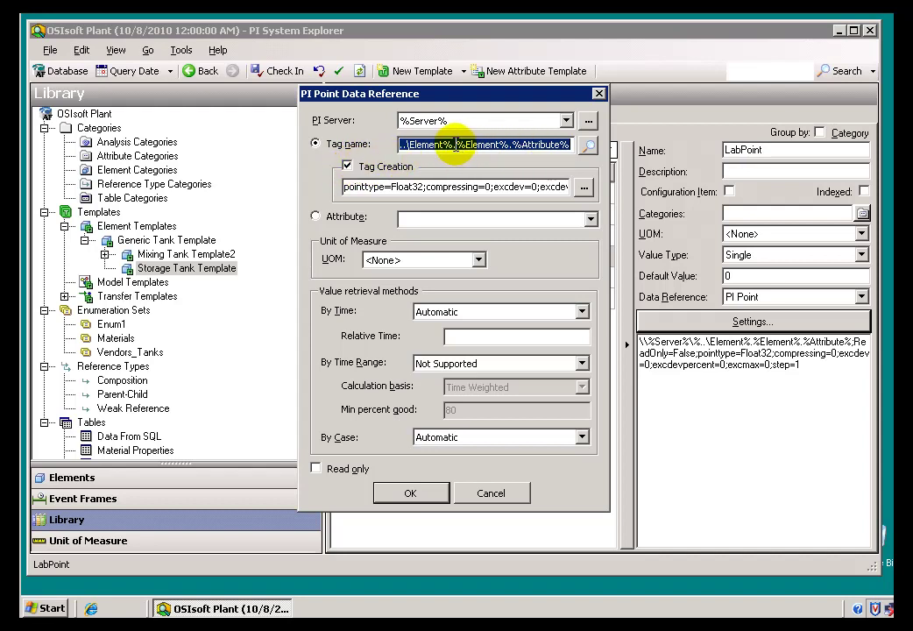
{"action": "left_click_drag", "start_coordinate": [456, 146], "coordinate": [515, 142]}
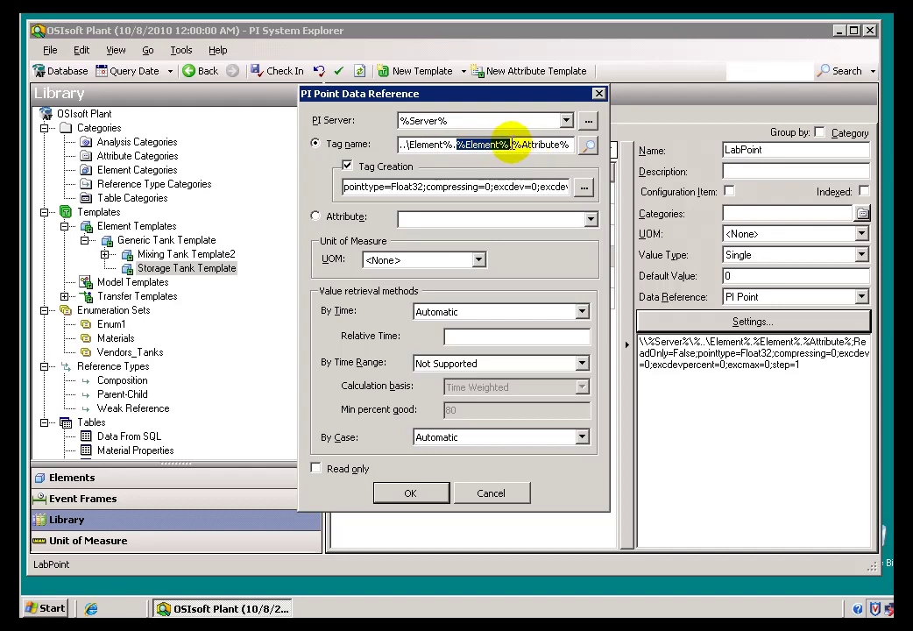
{"action": "left_click", "coordinate": [482, 187]}
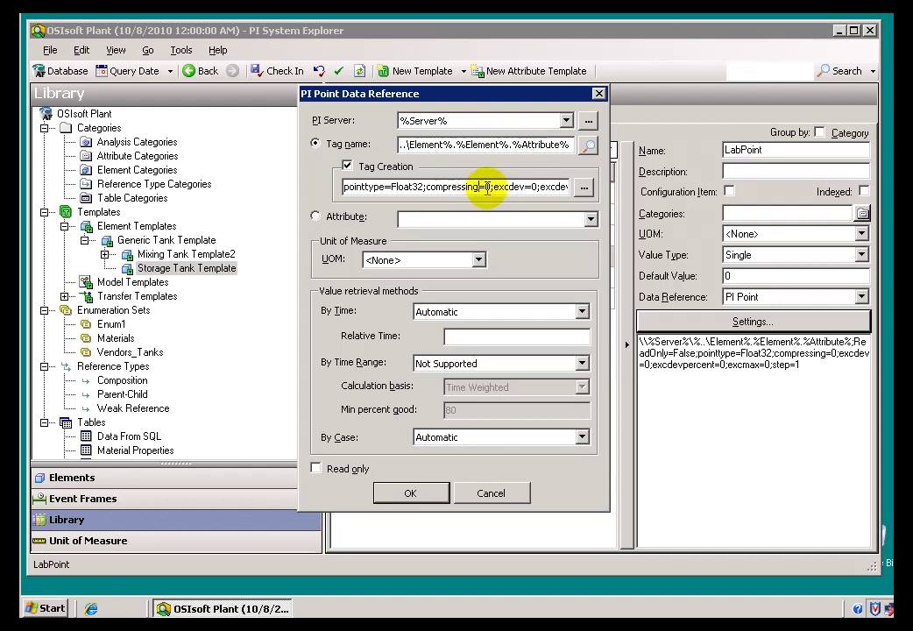
{"action": "left_click", "coordinate": [583, 188]}
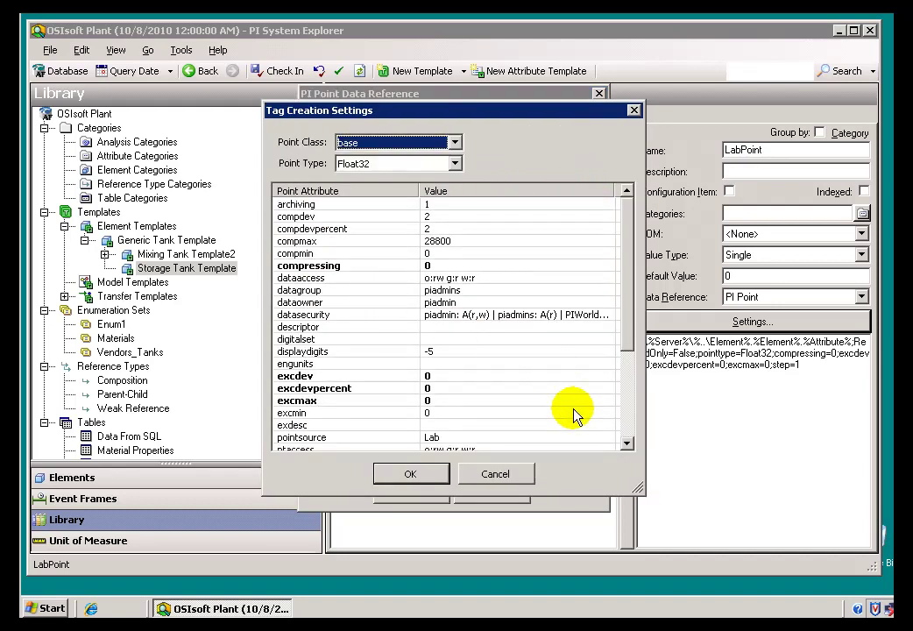
{"action": "left_click", "coordinate": [512, 425]}
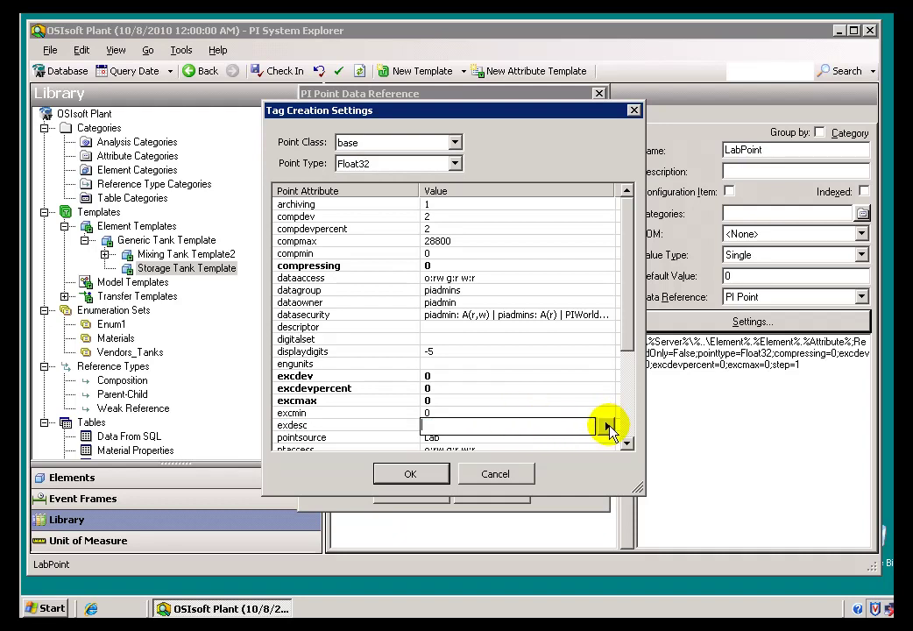
{"action": "left_click", "coordinate": [608, 426]}
{"action": "mouse_move", "coordinate": [680, 462]}
{"action": "mouse_move", "coordinate": [742, 472]}
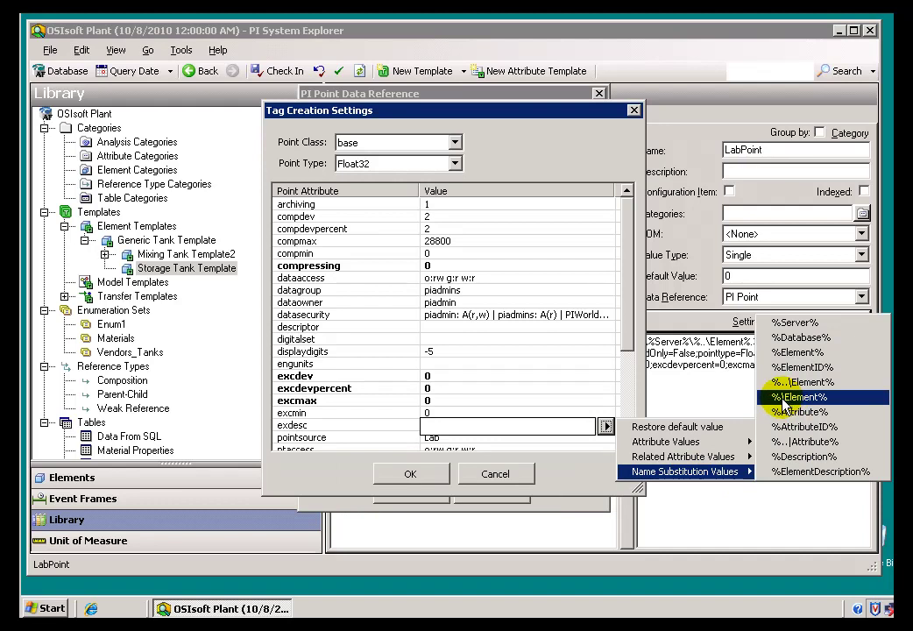
{"action": "left_click", "coordinate": [567, 412]}
{"action": "left_click", "coordinate": [494, 473]}
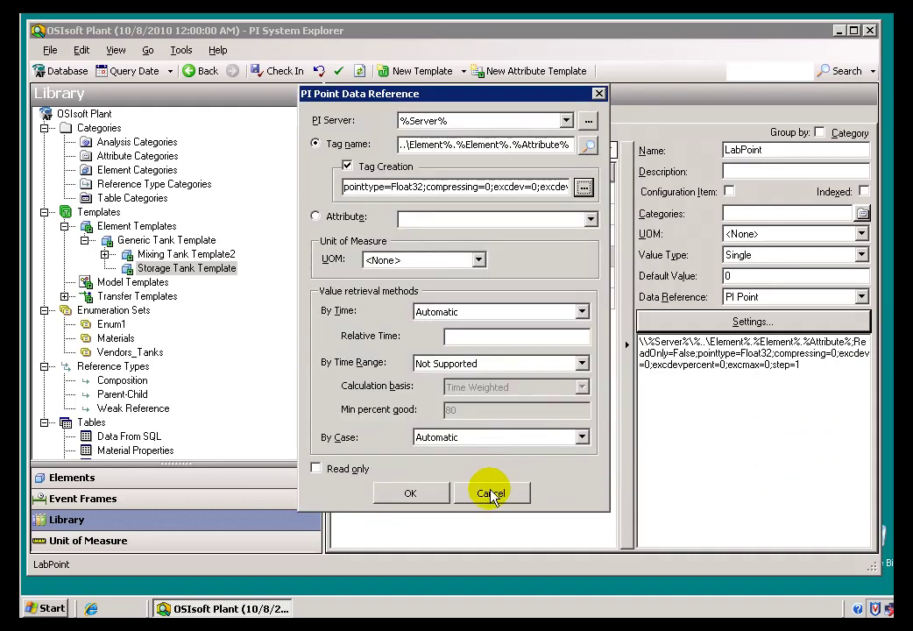
Step: Cancel the dialog and change Storage Tank 2's Temperature TimeOffset from -1h to -4d
{"action": "left_click", "coordinate": [493, 494]}
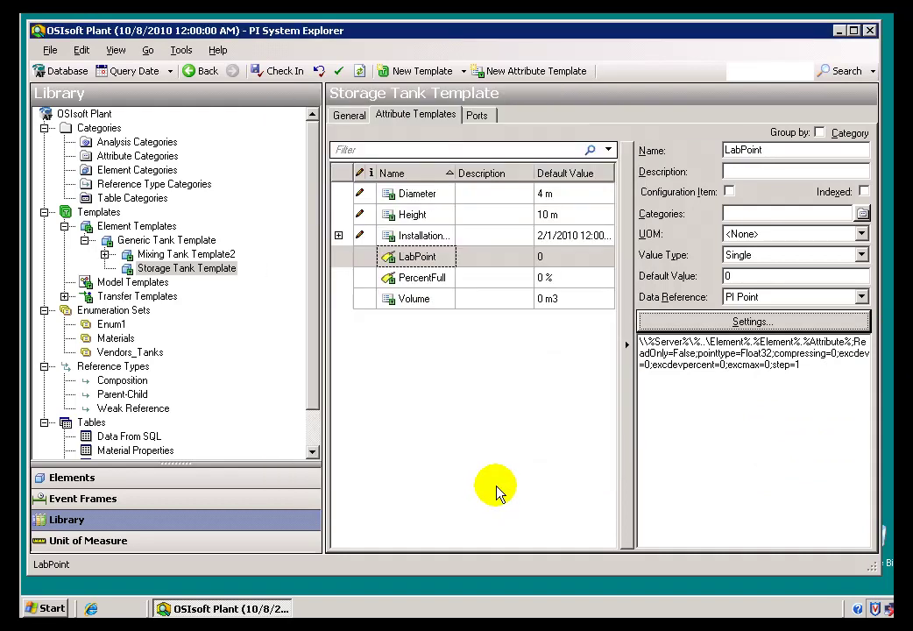
{"action": "left_click", "coordinate": [72, 481]}
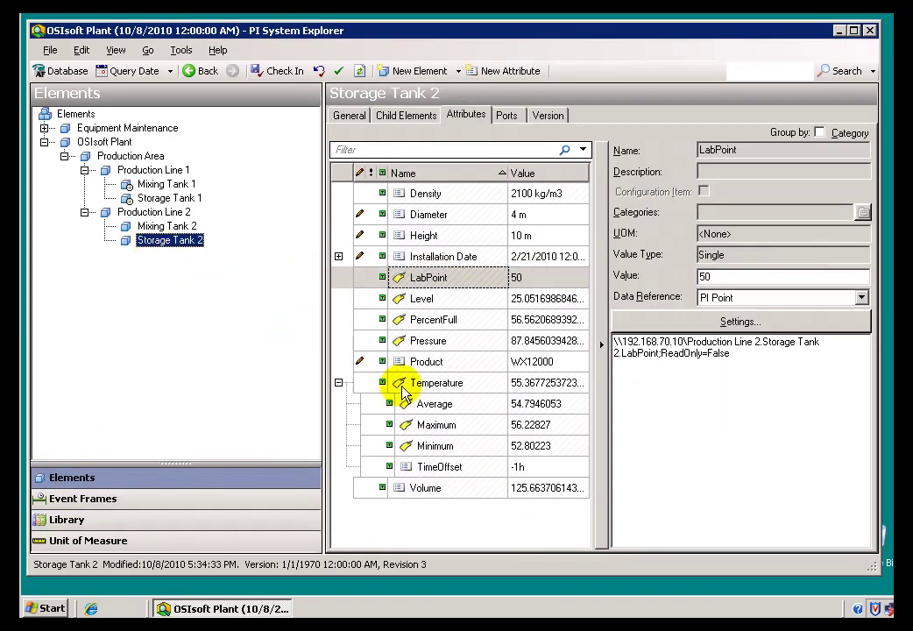
{"action": "left_click", "coordinate": [571, 472]}
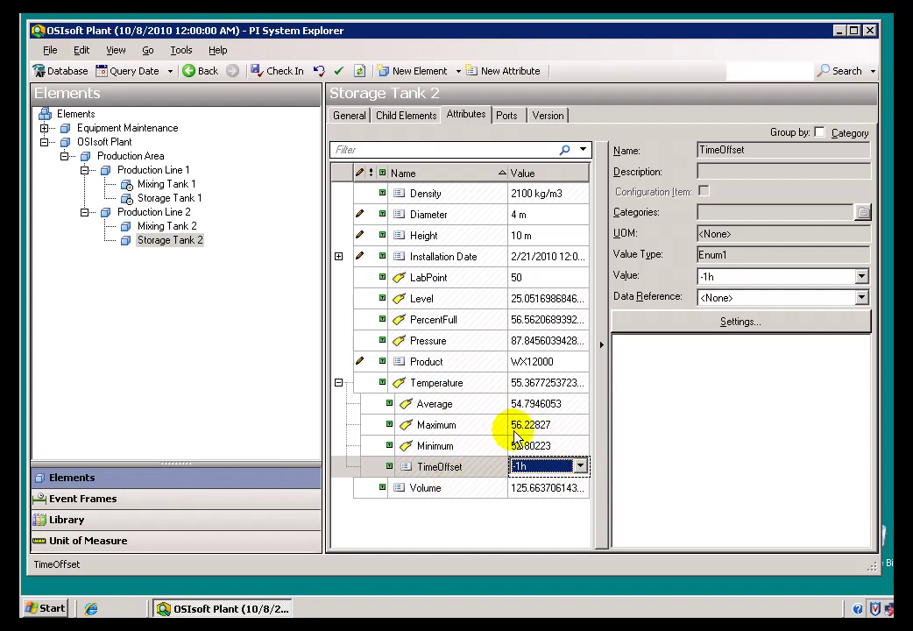
{"action": "mouse_move", "coordinate": [537, 454]}
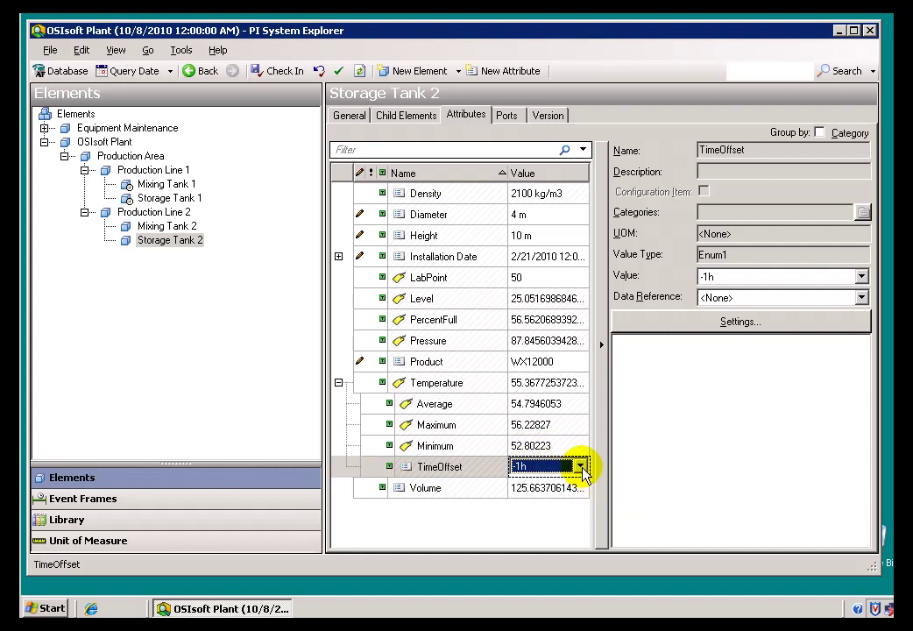
{"action": "left_click", "coordinate": [580, 467]}
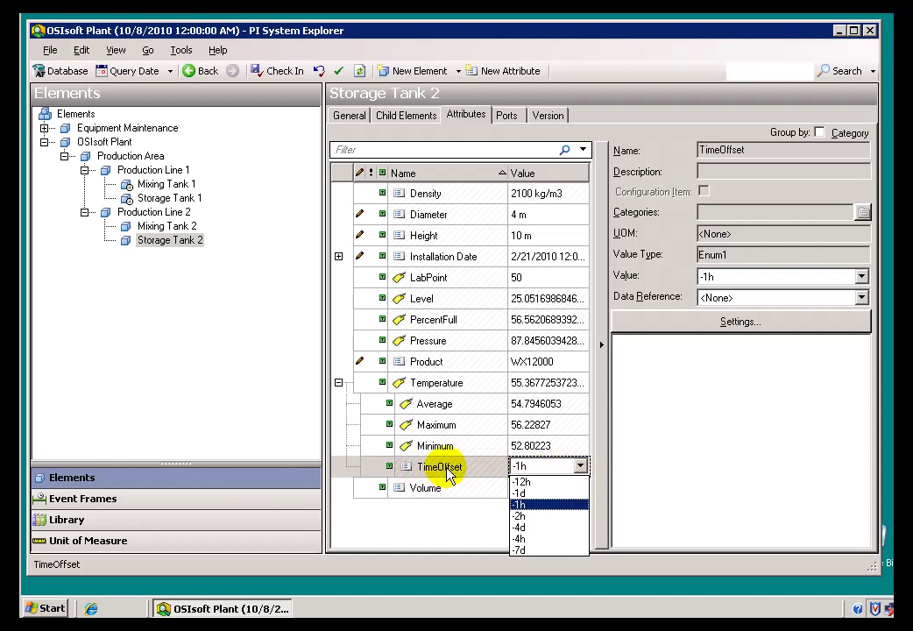
{"action": "left_click", "coordinate": [534, 527]}
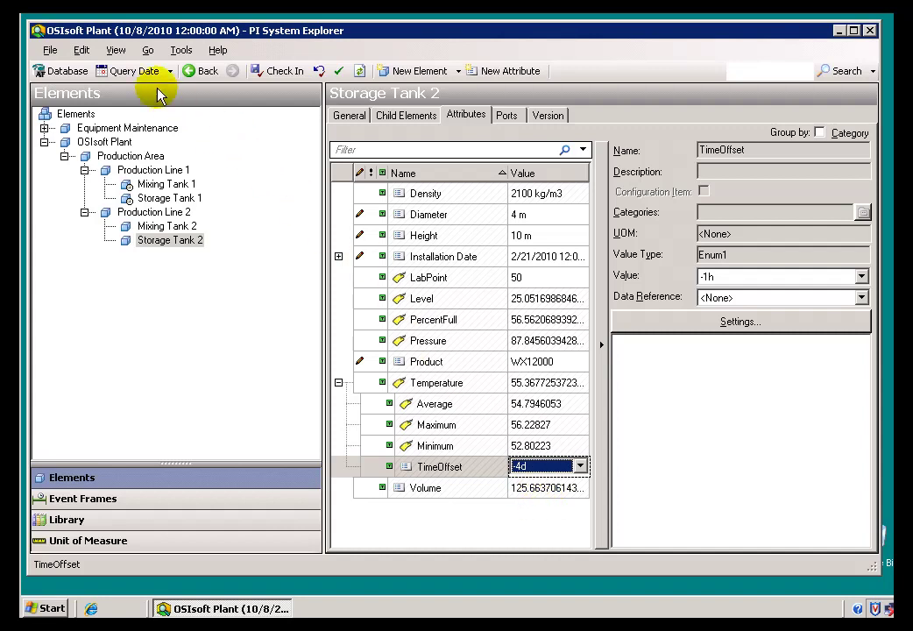
Step: Refresh the database, expand Temperature, and set TimeOffset to -2h
{"action": "left_click", "coordinate": [116, 50]}
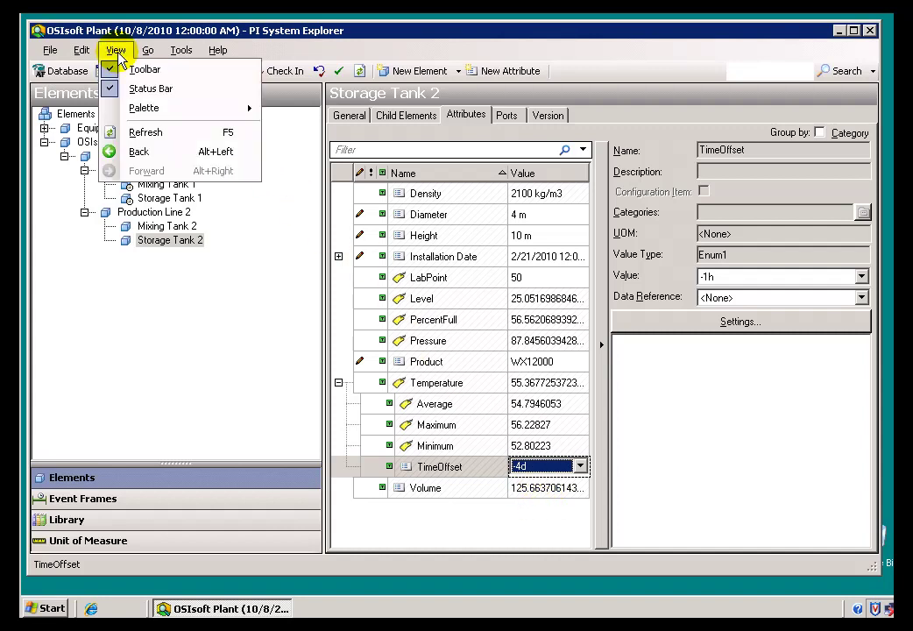
{"action": "left_click", "coordinate": [149, 133]}
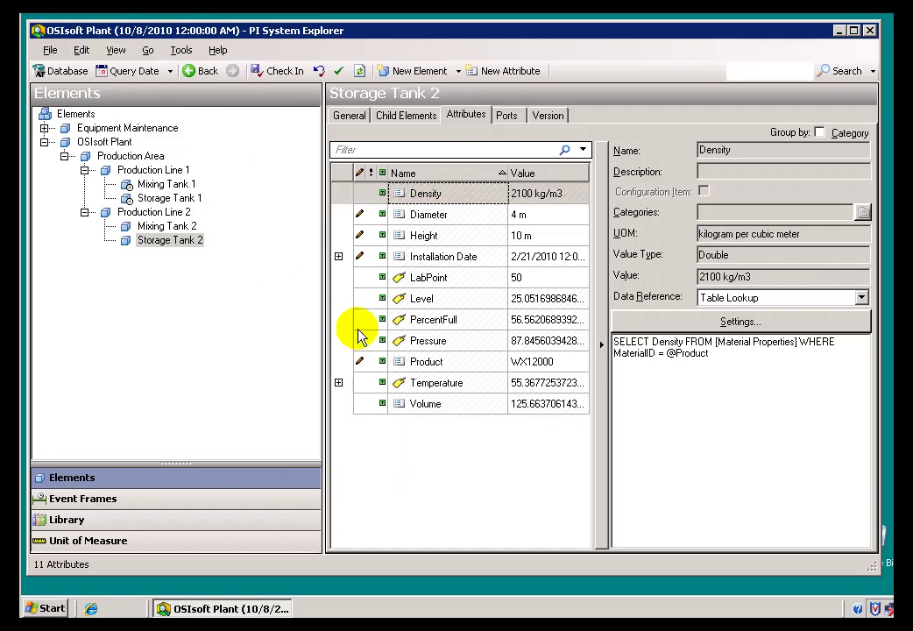
{"action": "left_click", "coordinate": [338, 382]}
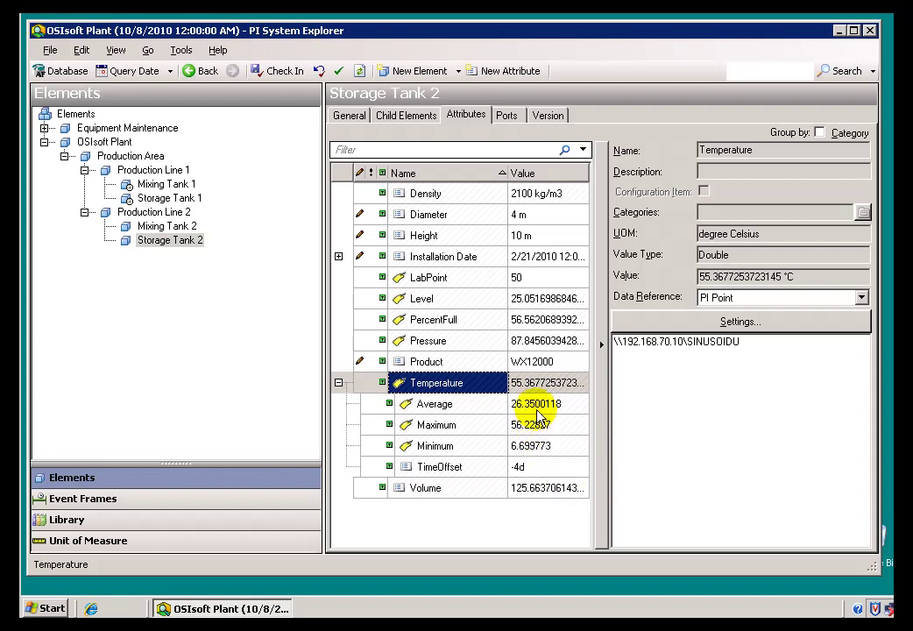
{"action": "left_click", "coordinate": [581, 471]}
{"action": "left_click", "coordinate": [581, 466]}
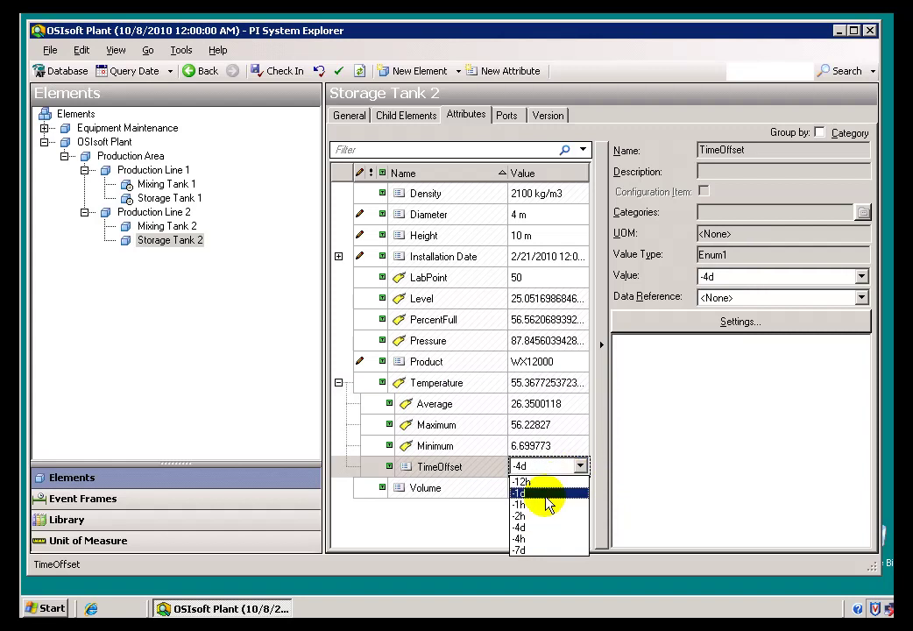
{"action": "left_click", "coordinate": [522, 516]}
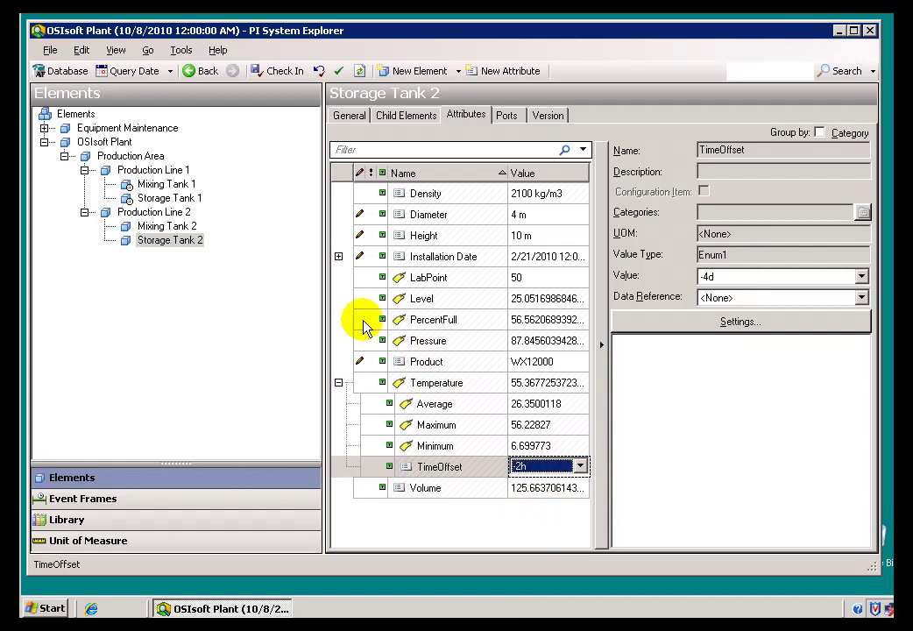
Step: Refresh, set TimeOffset back to -1h, and refresh again so Temperature statistics recalculate
{"action": "left_click", "coordinate": [116, 50]}
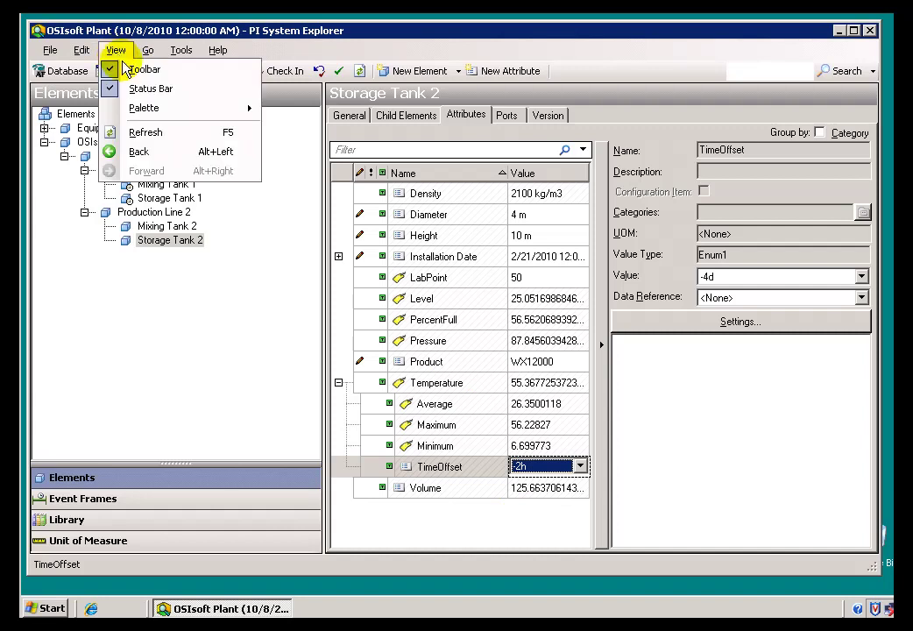
{"action": "left_click", "coordinate": [158, 134]}
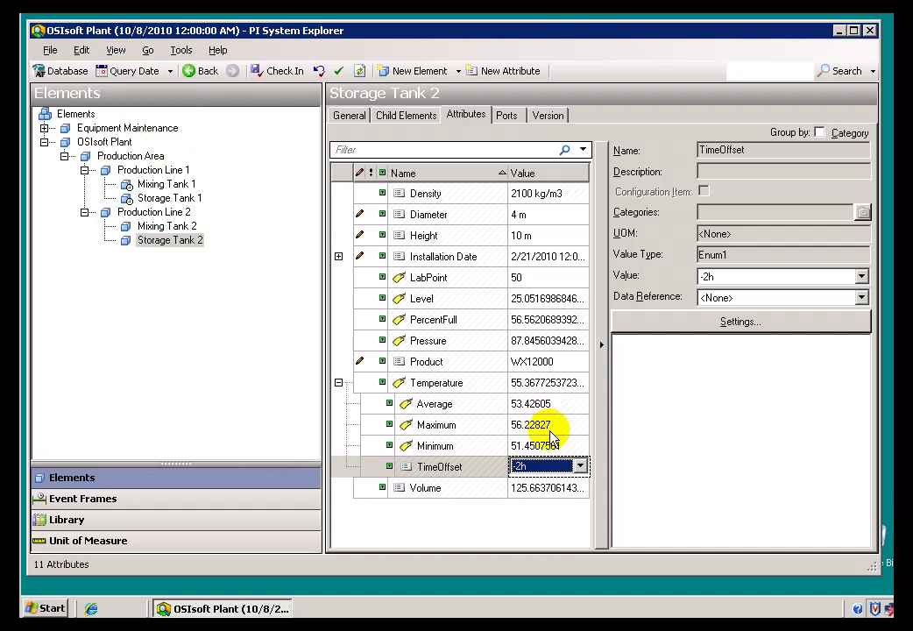
{"action": "left_click", "coordinate": [580, 466]}
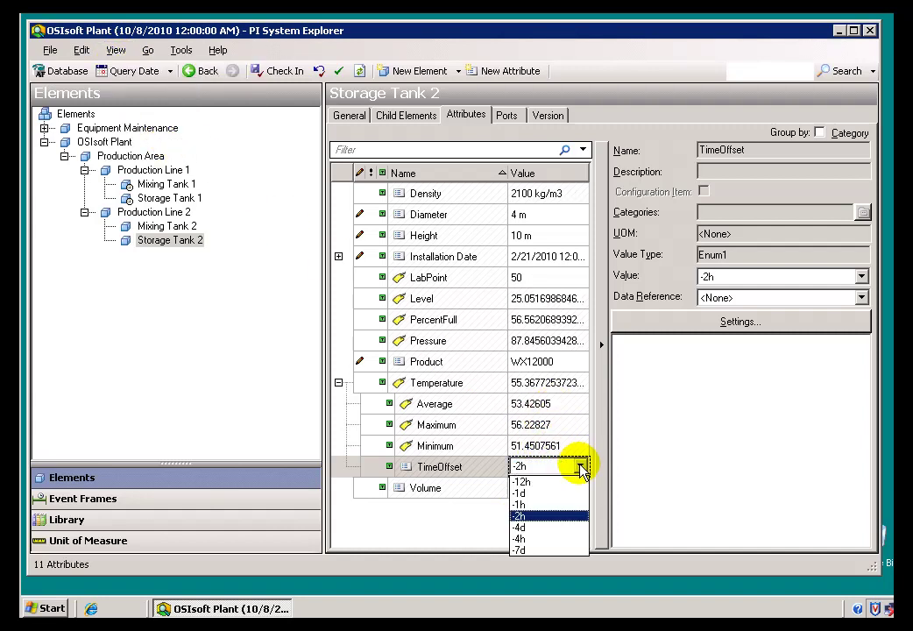
{"action": "left_click", "coordinate": [526, 506]}
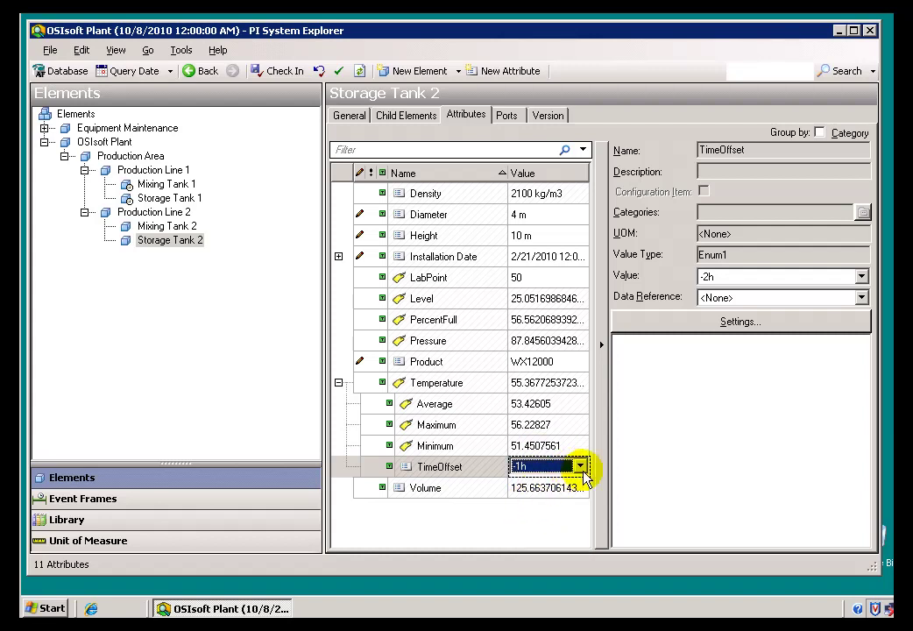
{"action": "left_click", "coordinate": [116, 50]}
{"action": "left_click", "coordinate": [142, 132]}
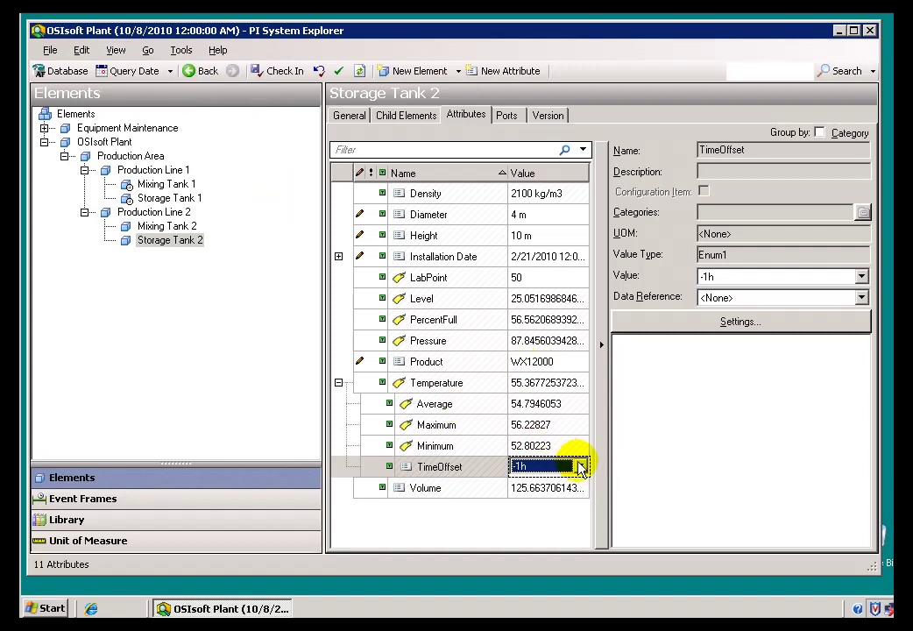
{"action": "left_click", "coordinate": [582, 469]}
{"action": "left_click", "coordinate": [580, 469]}
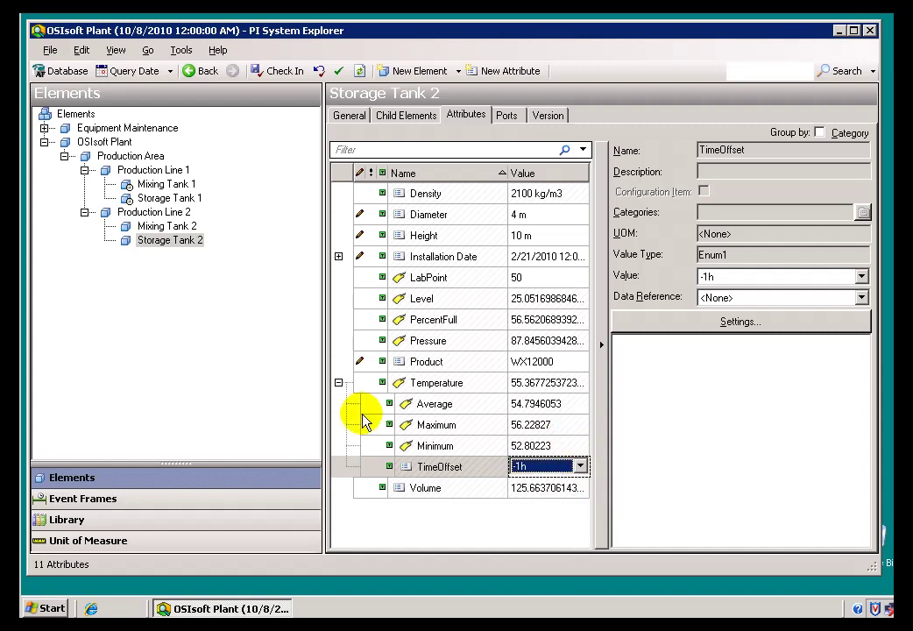
{"action": "left_click", "coordinate": [57, 521]}
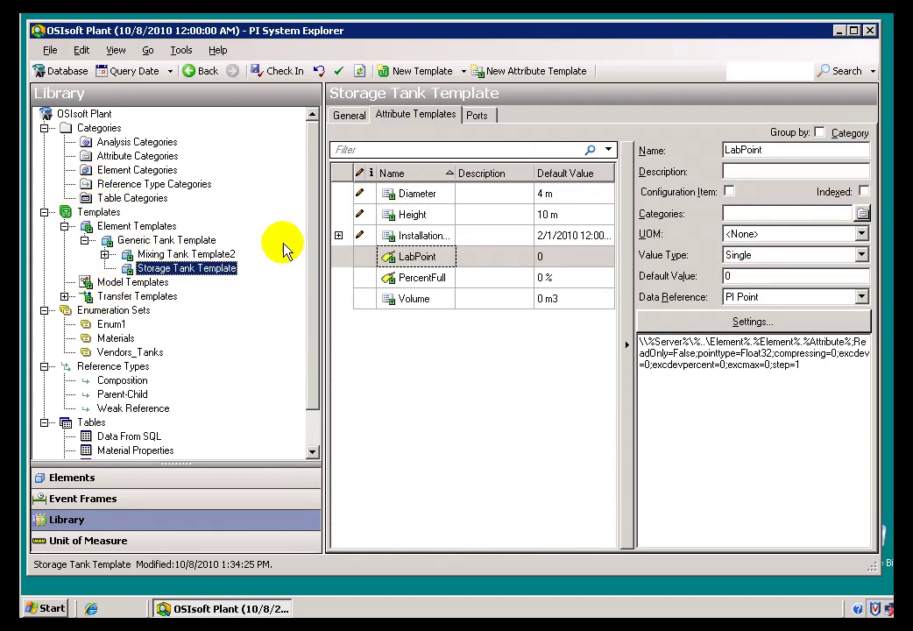
Step: Open the Enum1 enumeration set and step through its names from -1h to -7d
{"action": "scroll", "coordinate": [311, 261], "scroll_direction": "down", "scroll_amount": 1}
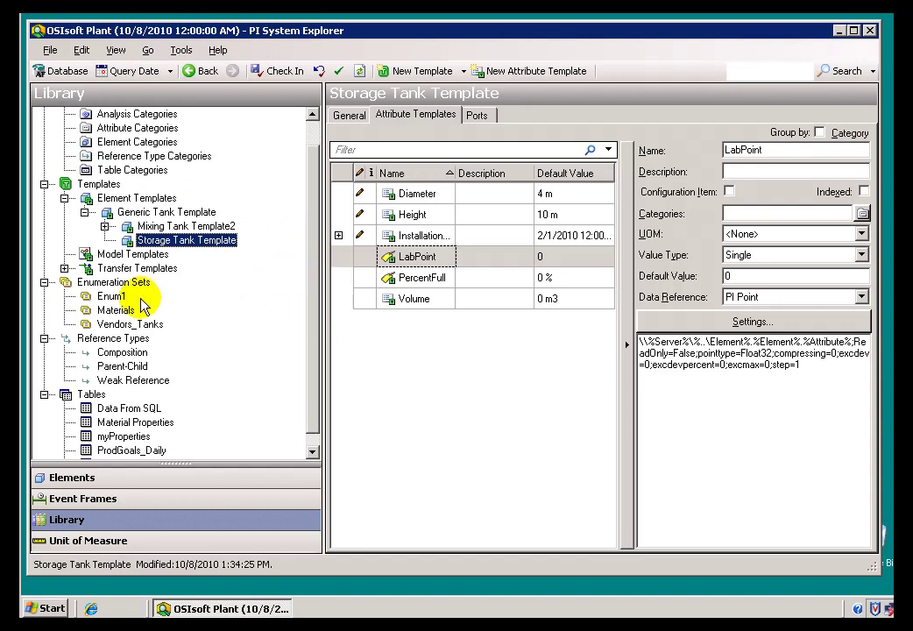
{"action": "left_click", "coordinate": [111, 297]}
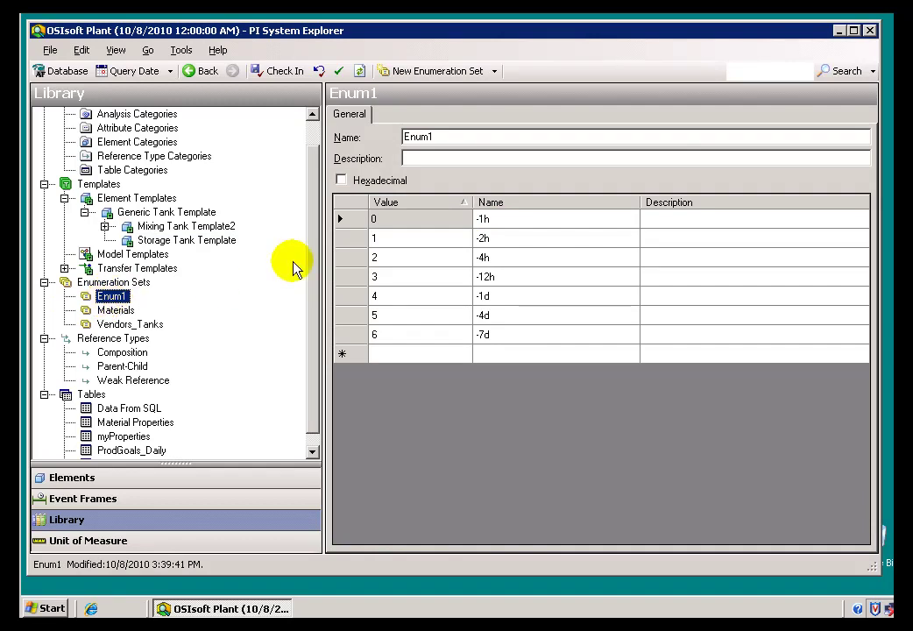
{"action": "left_click", "coordinate": [524, 224]}
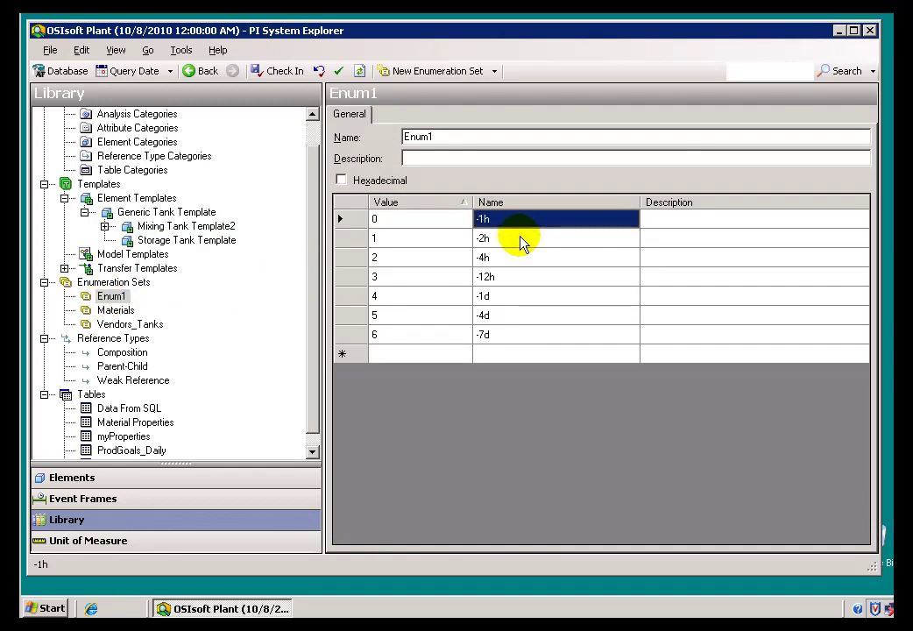
{"action": "left_click", "coordinate": [521, 243]}
{"action": "left_click", "coordinate": [521, 263]}
{"action": "left_click", "coordinate": [518, 279]}
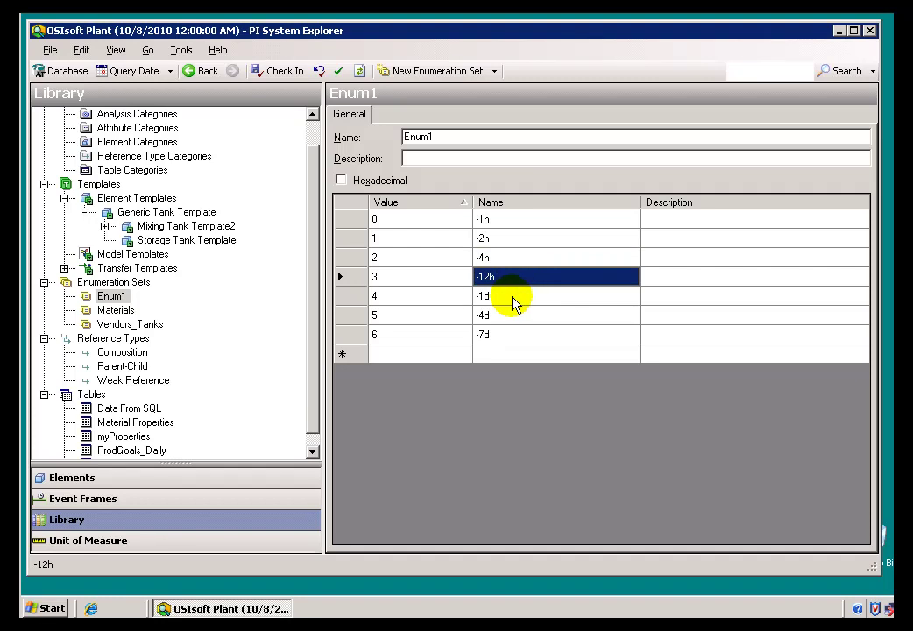
{"action": "left_click", "coordinate": [513, 296]}
{"action": "left_click", "coordinate": [512, 316]}
{"action": "left_click", "coordinate": [512, 335]}
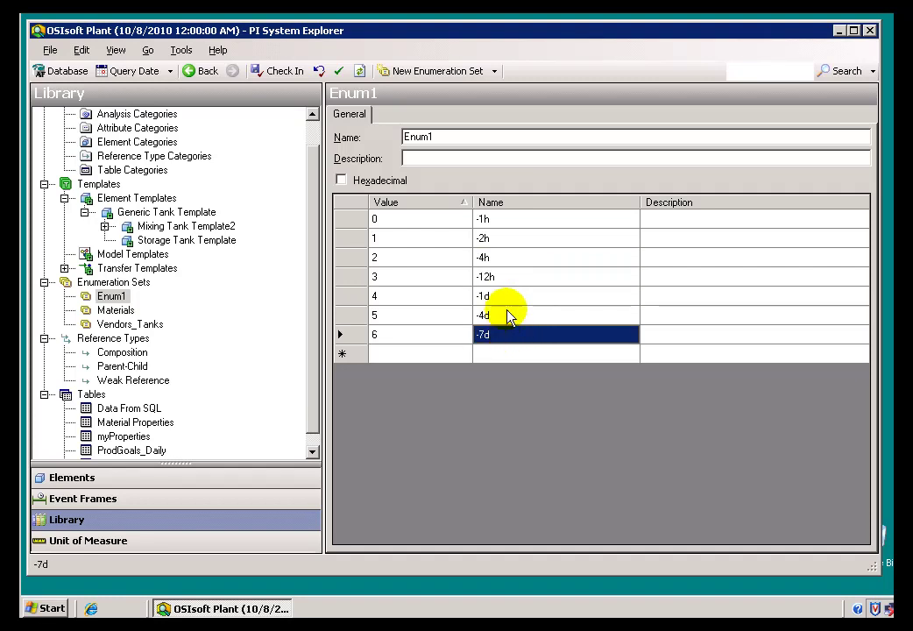
Step: Re-examine the -1h, -2h and -4h entries and their numeric values
{"action": "left_click", "coordinate": [507, 220]}
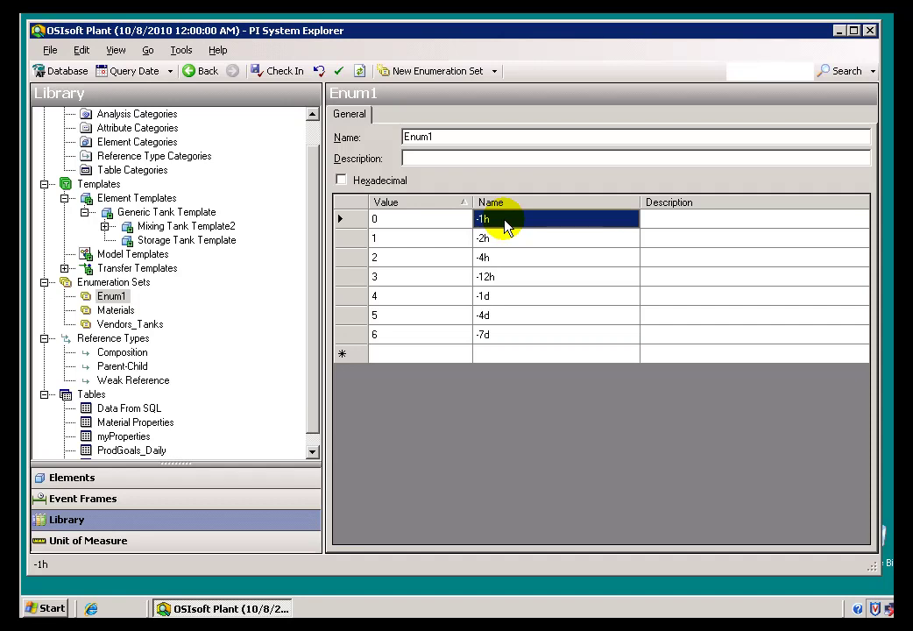
{"action": "key", "text": "Left"}
{"action": "key", "text": "Right"}
{"action": "left_click", "coordinate": [496, 240]}
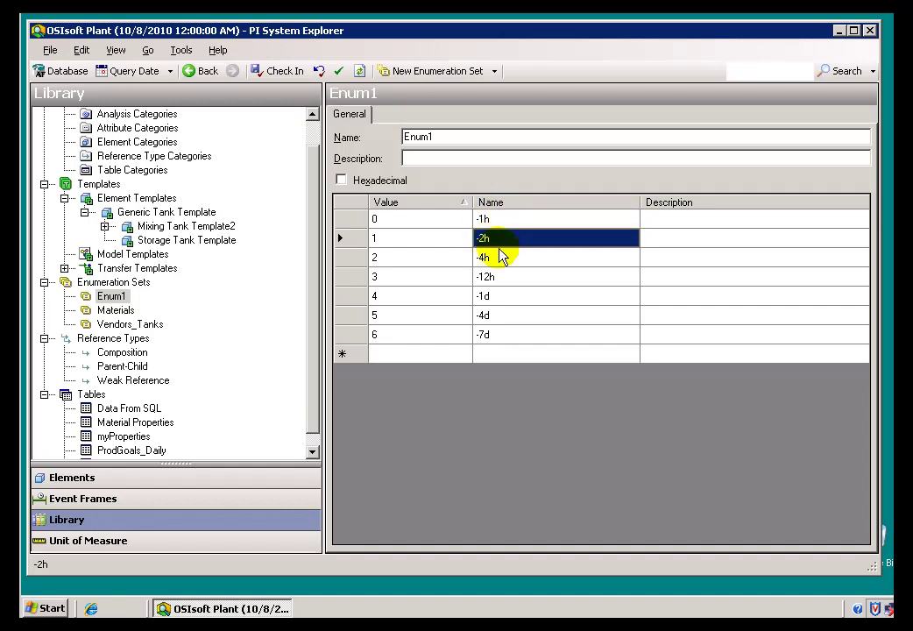
{"action": "left_click", "coordinate": [500, 259]}
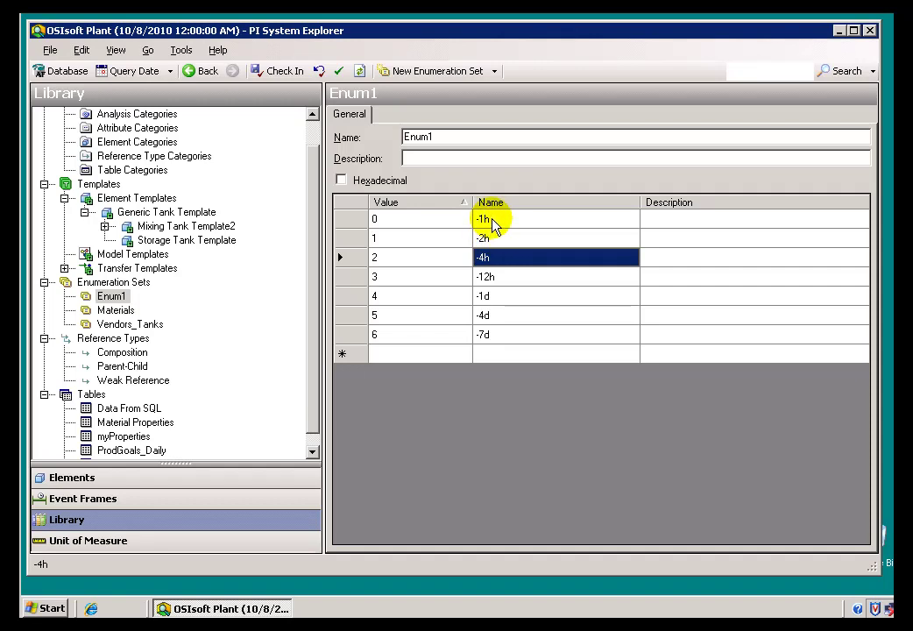
{"action": "key", "text": "Up"}
{"action": "key", "text": "Down"}
{"action": "key", "text": "Down"}
{"action": "key", "text": "Down"}
{"action": "key", "text": "Down"}
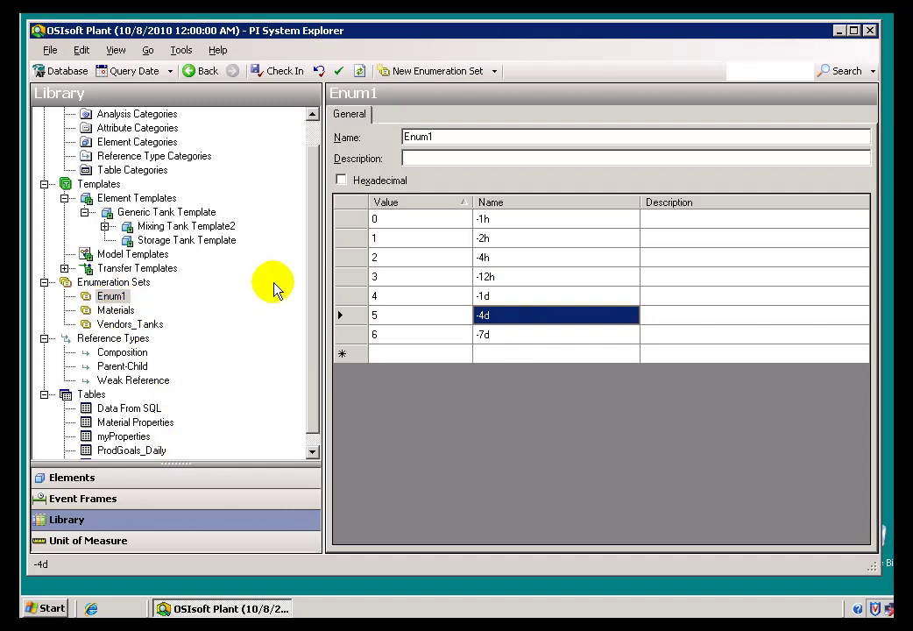
Step: Select the Generic Tank Template's TimeOffset attribute template under Temperature, keeping Enum1 as its value type
{"action": "left_click", "coordinate": [121, 213]}
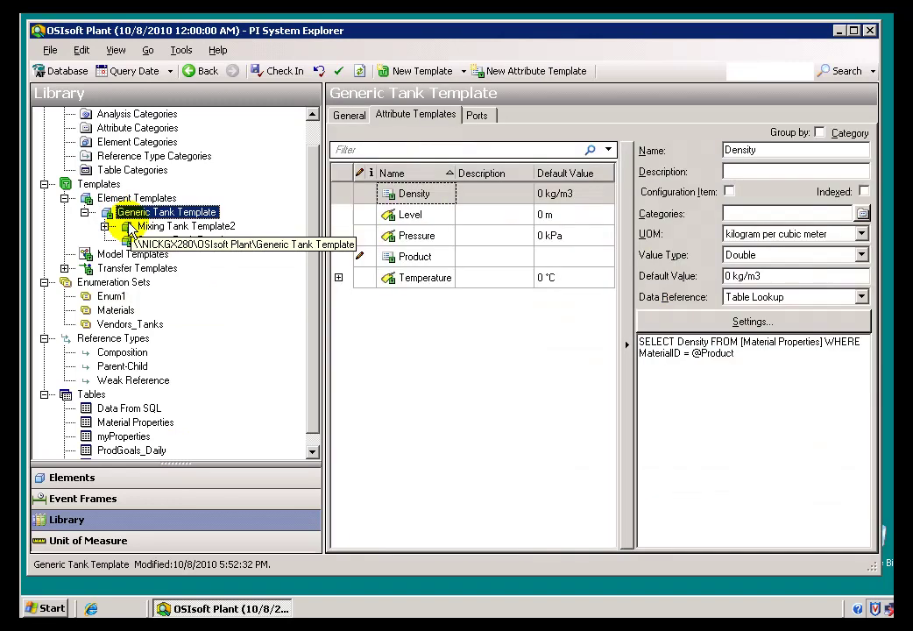
{"action": "left_click", "coordinate": [339, 278]}
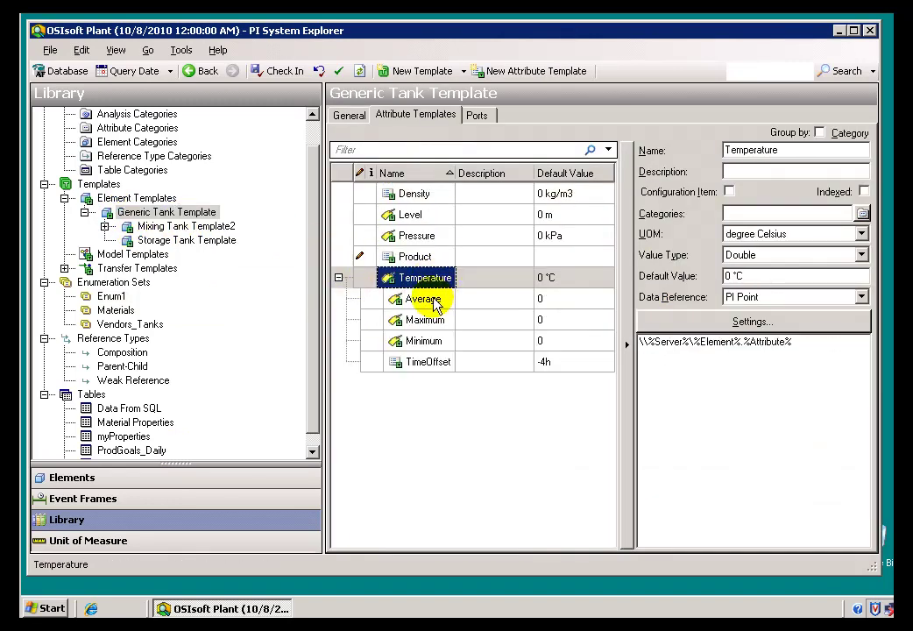
{"action": "left_click", "coordinate": [426, 370]}
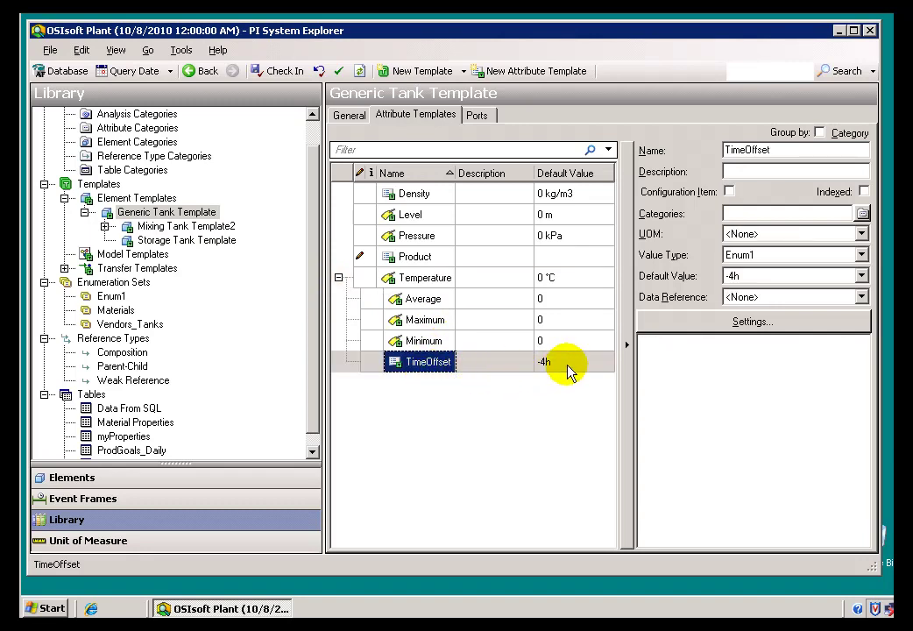
{"action": "left_click", "coordinate": [774, 256]}
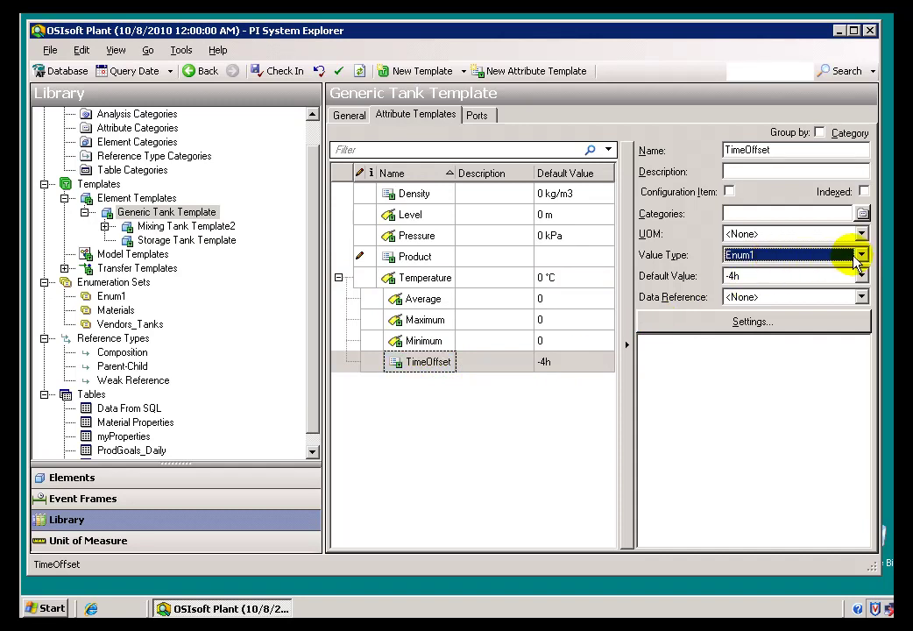
{"action": "left_click", "coordinate": [856, 256]}
{"action": "mouse_move", "coordinate": [766, 321]}
{"action": "left_click", "coordinate": [623, 317]}
Step: Set the TimeOffset default value to -1h and check in the Generic Tank Template
{"action": "left_click", "coordinate": [601, 366]}
{"action": "left_click", "coordinate": [605, 362]}
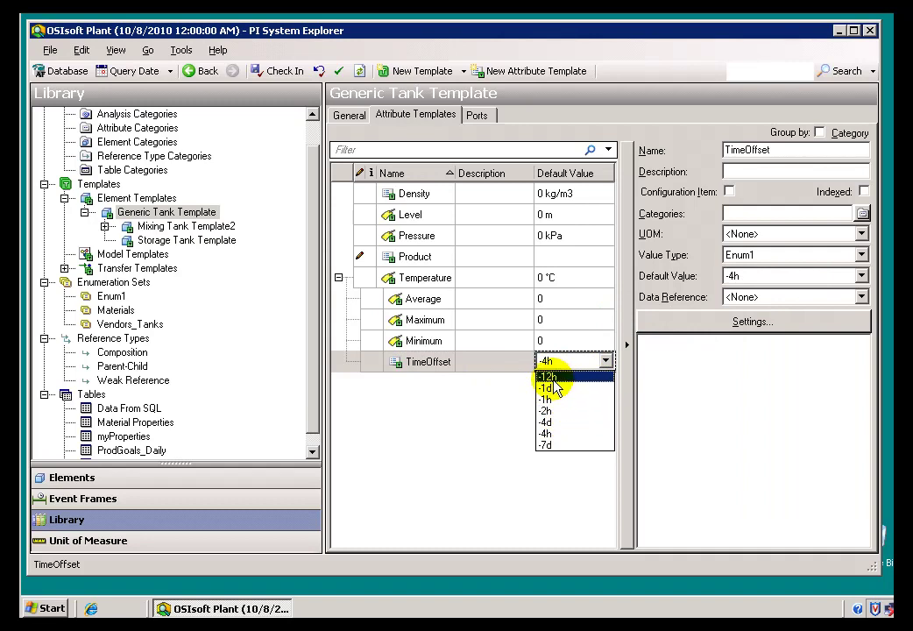
{"action": "left_click", "coordinate": [548, 377]}
{"action": "left_click", "coordinate": [605, 363]}
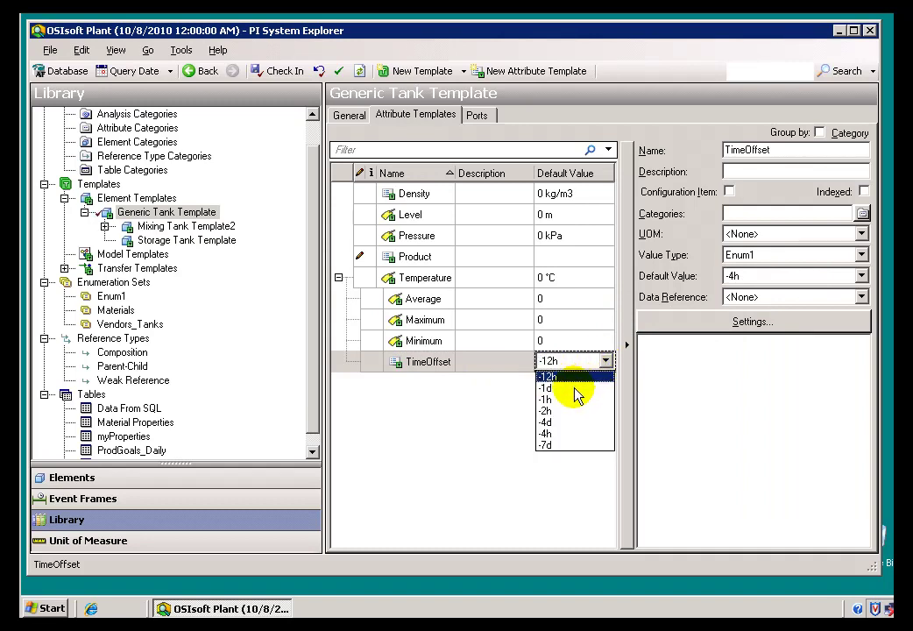
{"action": "left_click", "coordinate": [545, 400]}
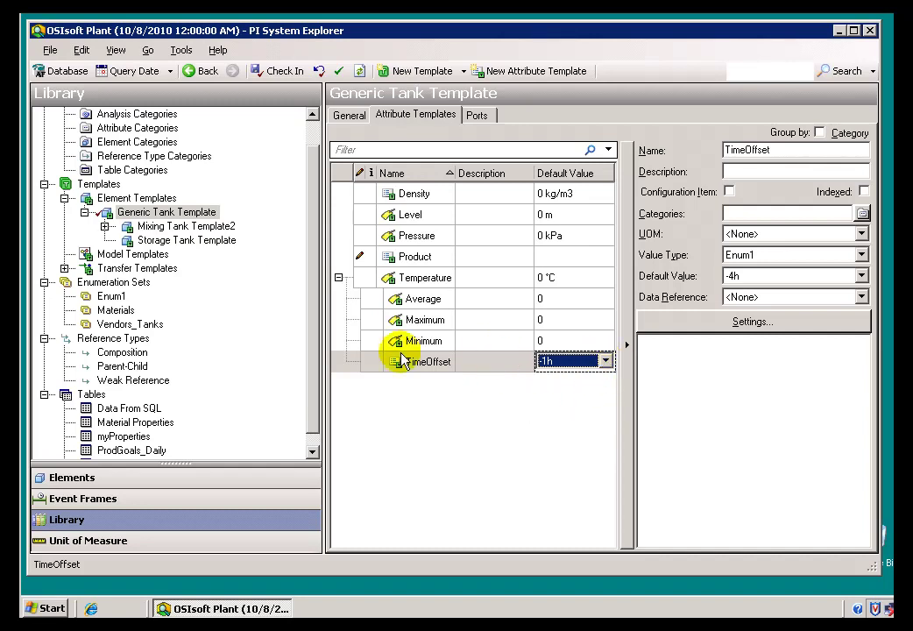
{"action": "left_click", "coordinate": [280, 71]}
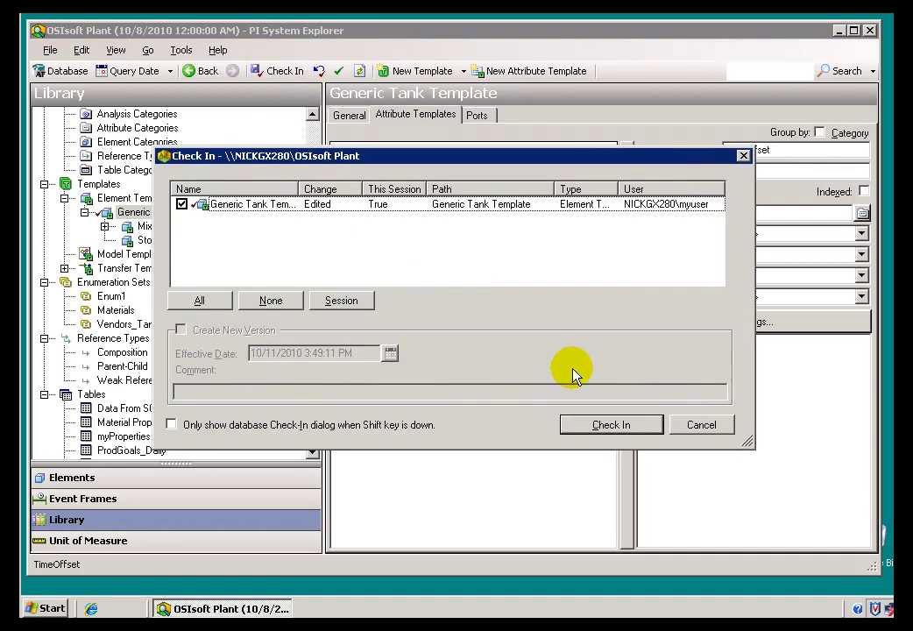
{"action": "left_click", "coordinate": [612, 423]}
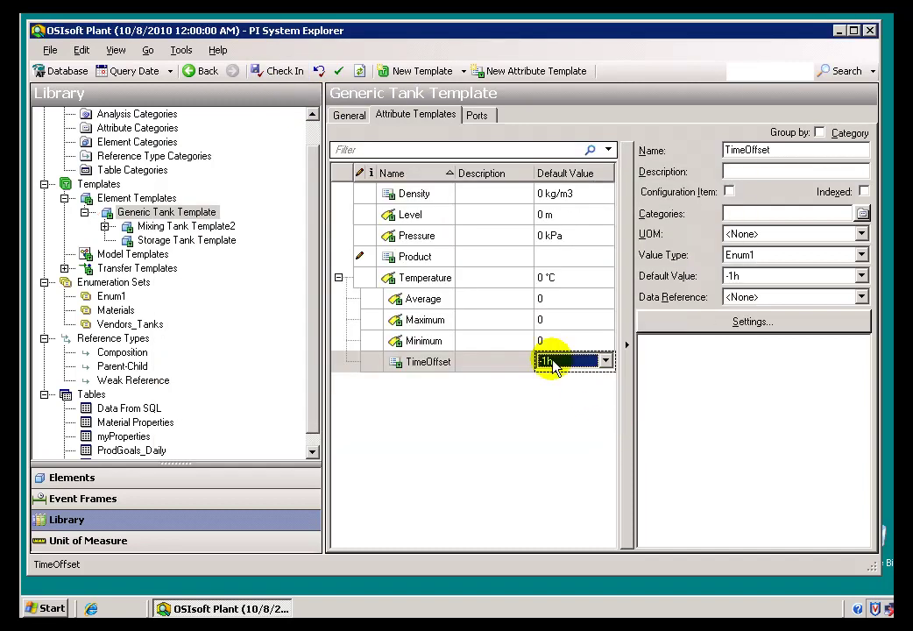
{"action": "left_click", "coordinate": [417, 303]}
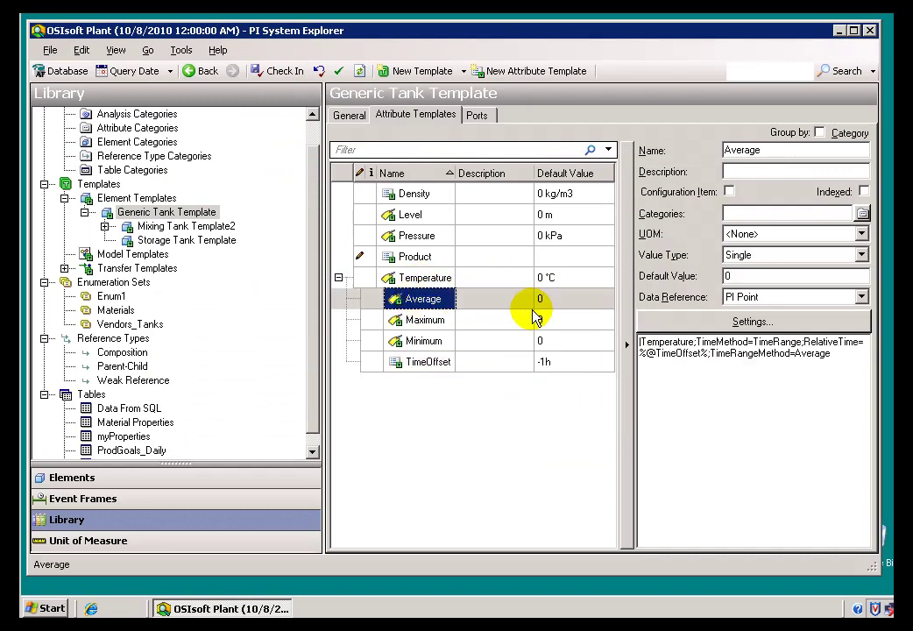
{"action": "left_click", "coordinate": [746, 324]}
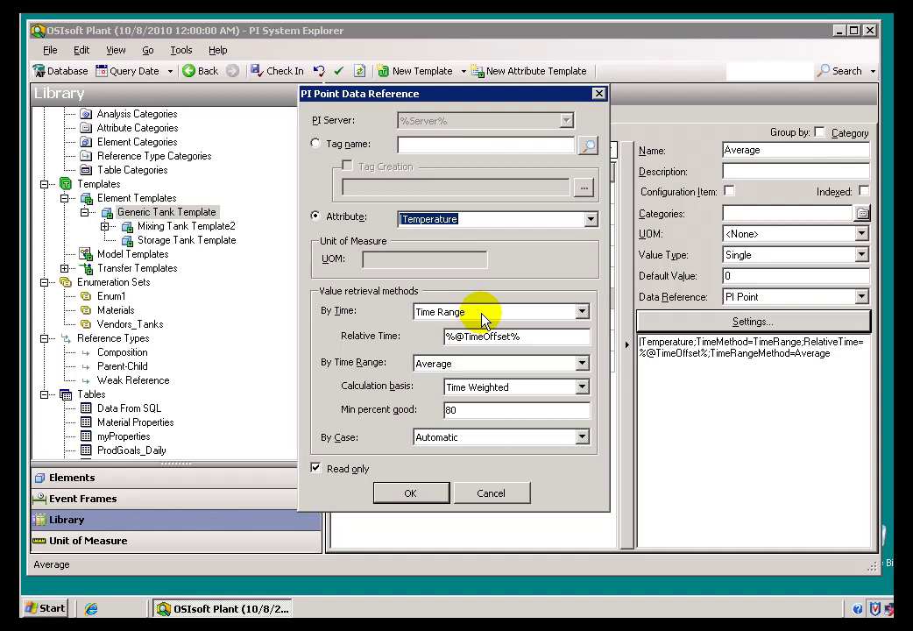
{"action": "left_click_drag", "start_coordinate": [532, 338], "coordinate": [422, 337]}
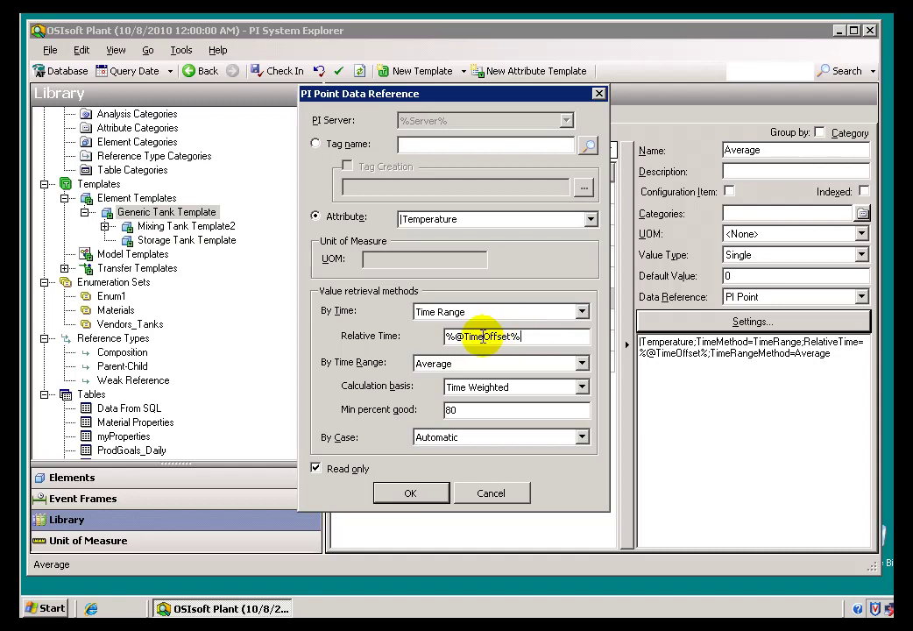
{"action": "left_click_drag", "start_coordinate": [463, 336], "coordinate": [506, 340]}
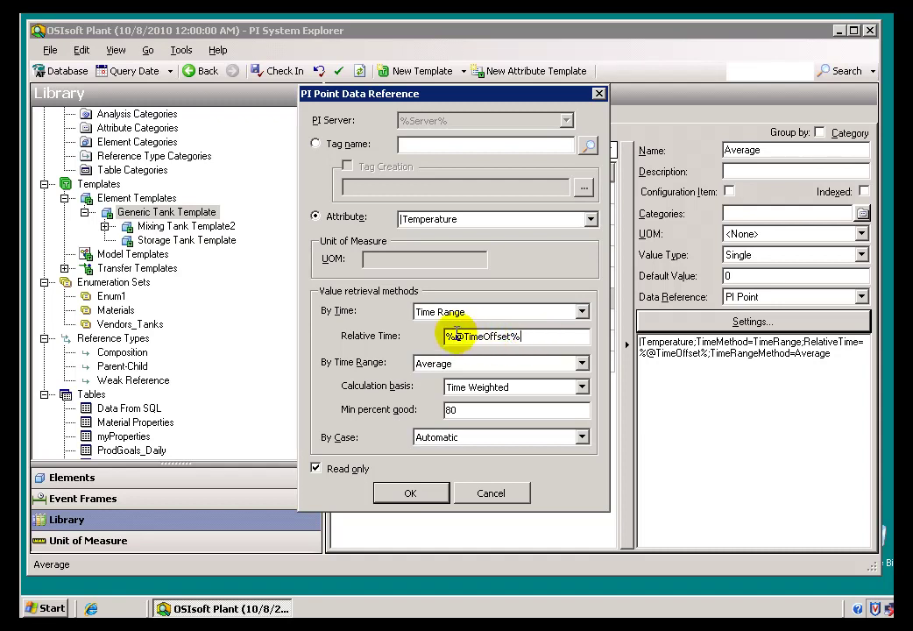
{"action": "mouse_move", "coordinate": [455, 334]}
{"action": "left_mouse_down"}
{"action": "mouse_move", "coordinate": [402, 332]}
{"action": "mouse_move", "coordinate": [450, 336]}
{"action": "left_mouse_up"}
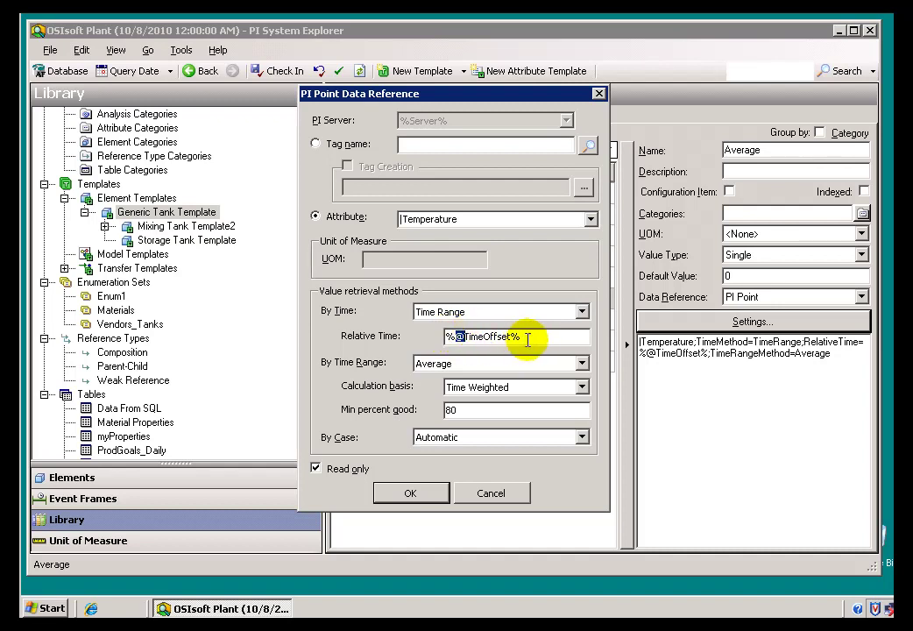
{"action": "left_click", "coordinate": [524, 336]}
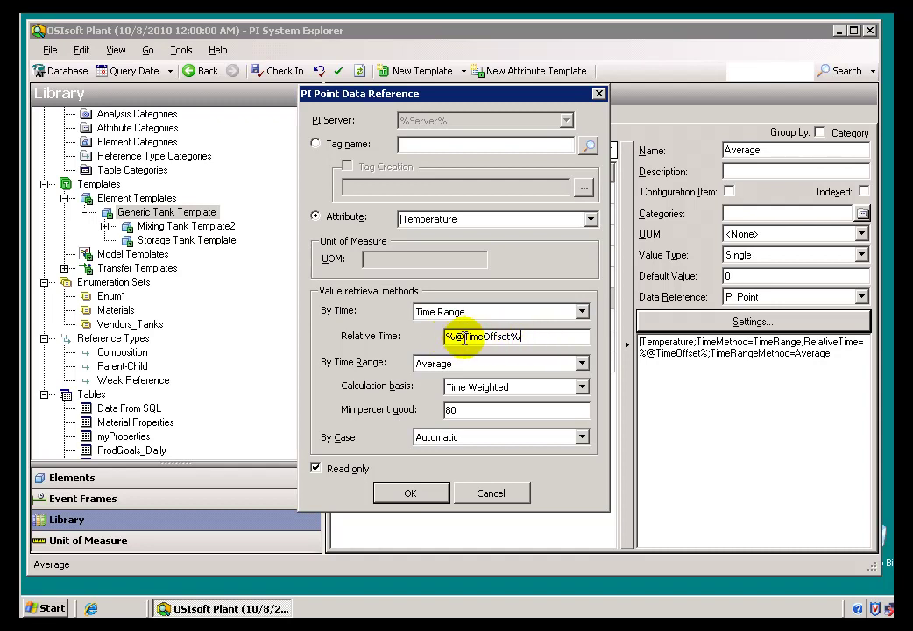
{"action": "left_click_drag", "start_coordinate": [473, 338], "coordinate": [507, 342]}
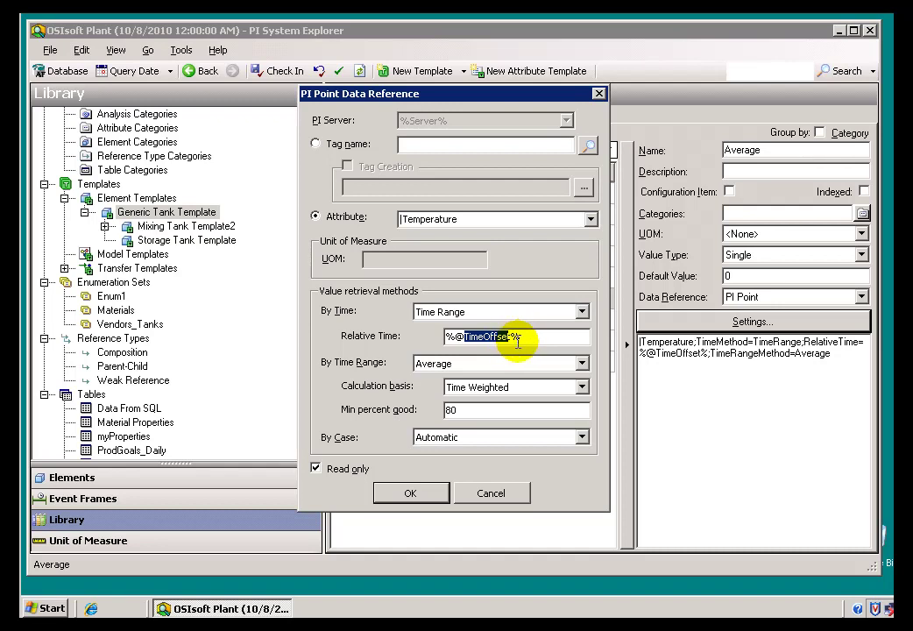
{"action": "left_click", "coordinate": [522, 339]}
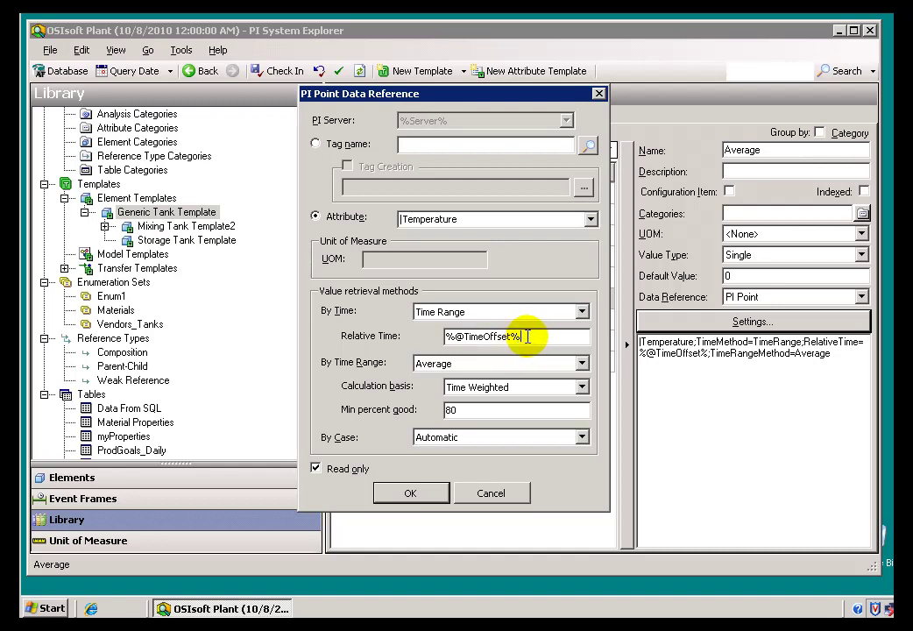
{"action": "left_click", "coordinate": [464, 337]}
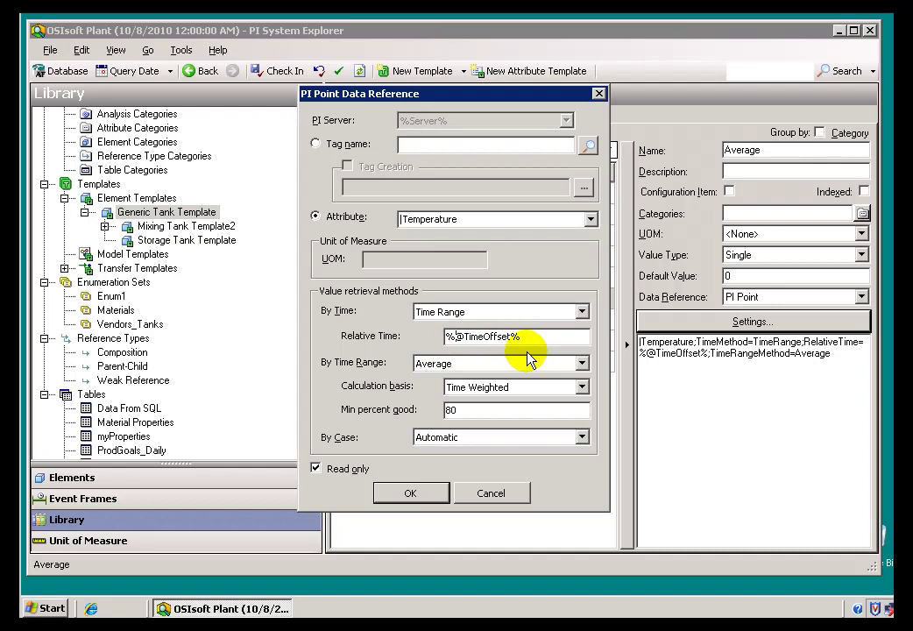
{"action": "type", "text": "."}
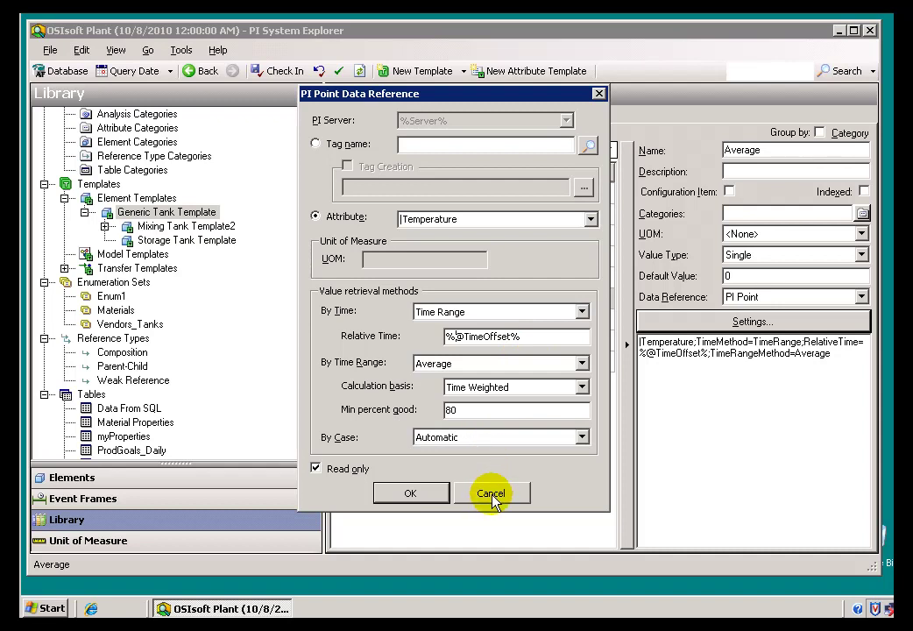
{"action": "left_click", "coordinate": [527, 336]}
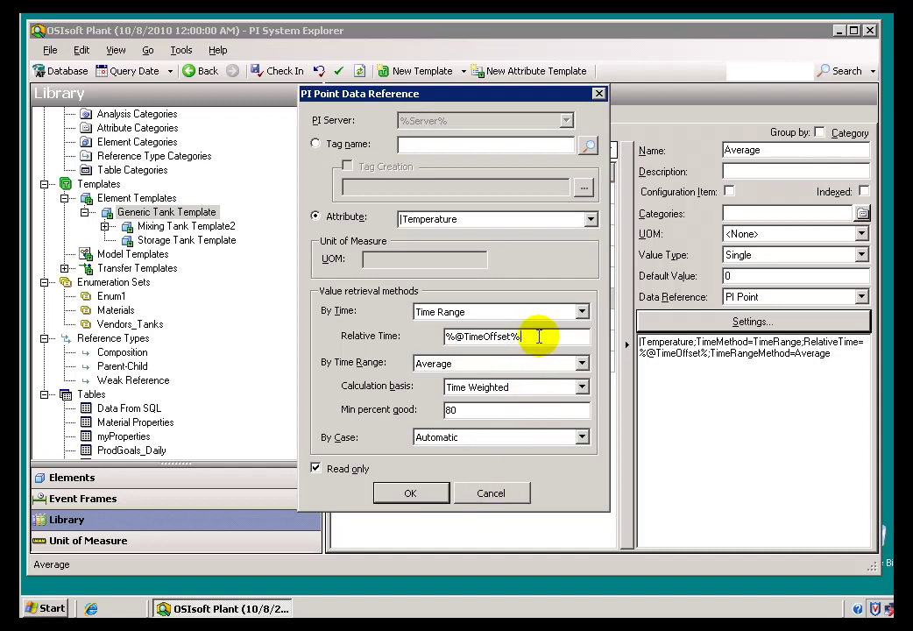
{"action": "left_click_drag", "start_coordinate": [524, 334], "coordinate": [421, 337]}
{"action": "left_click", "coordinate": [542, 342]}
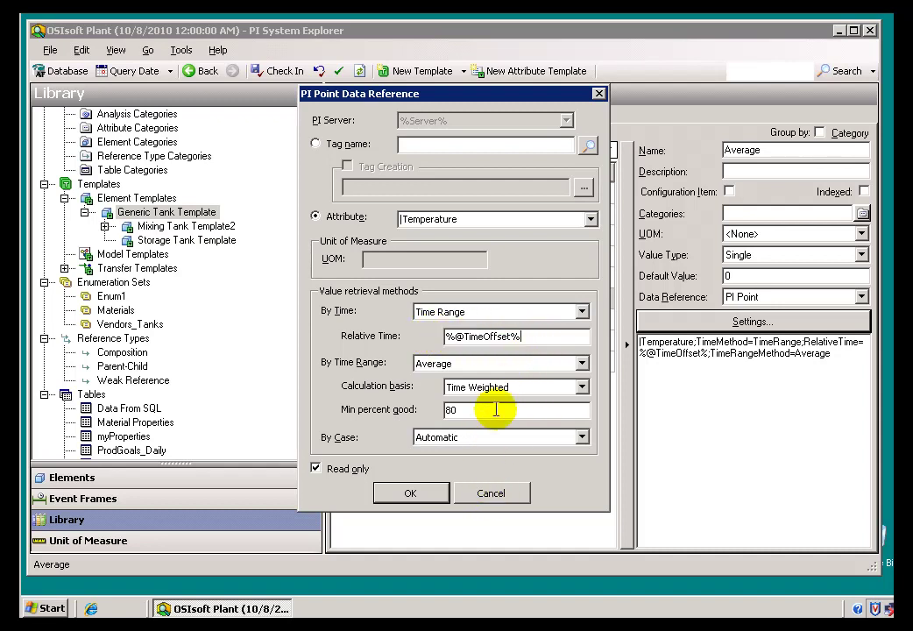
{"action": "left_click", "coordinate": [491, 494]}
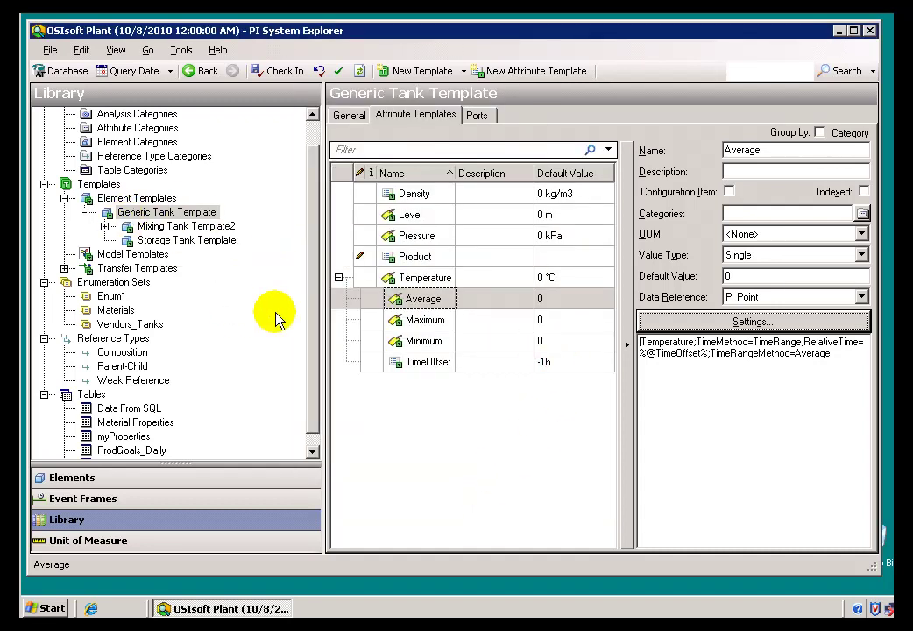
Step: Set Storage Tank 2's TimeOffset to -7d in the element hierarchy and refresh the values
{"action": "left_click", "coordinate": [86, 477]}
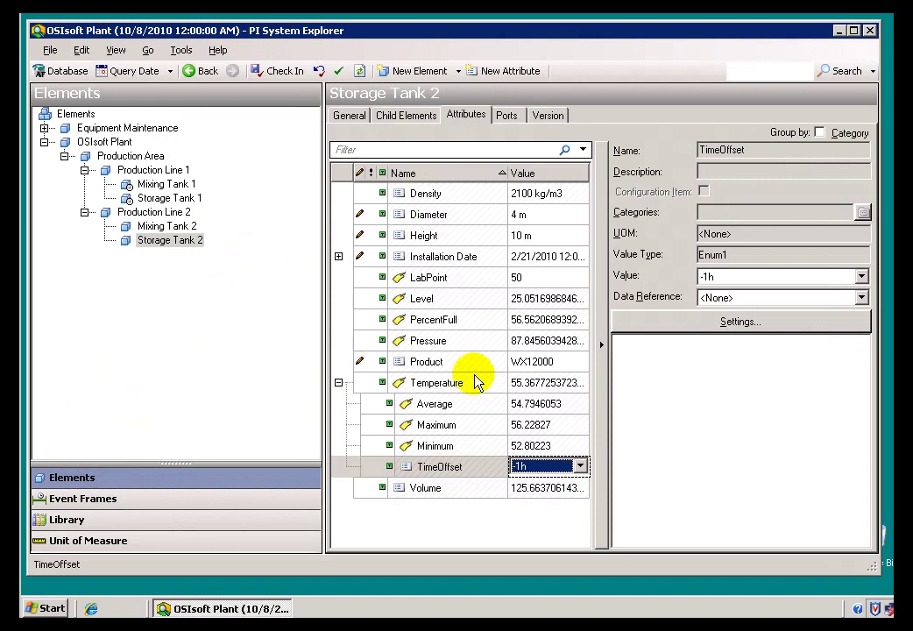
{"action": "mouse_move", "coordinate": [530, 434]}
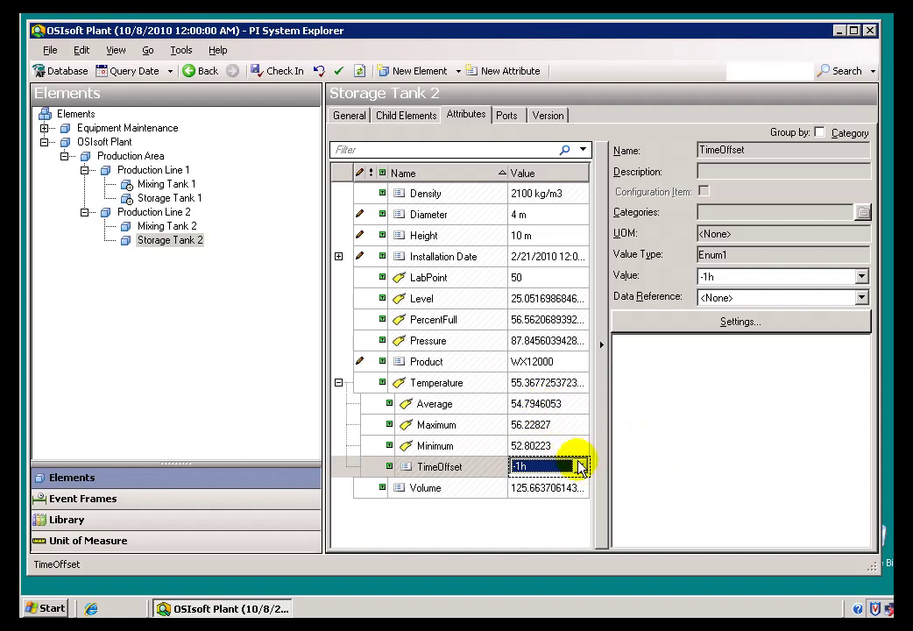
{"action": "left_click", "coordinate": [580, 469]}
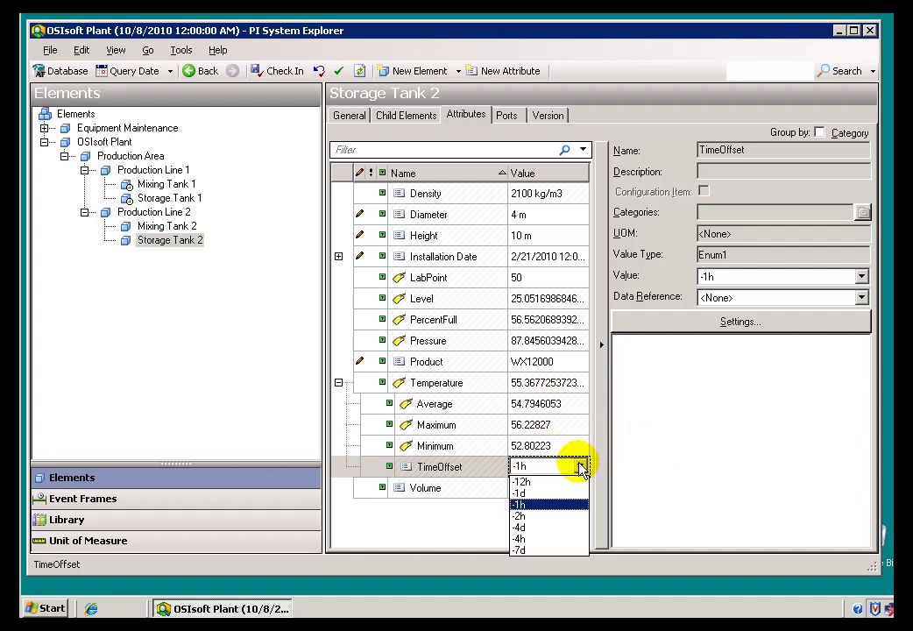
{"action": "left_click", "coordinate": [535, 551]}
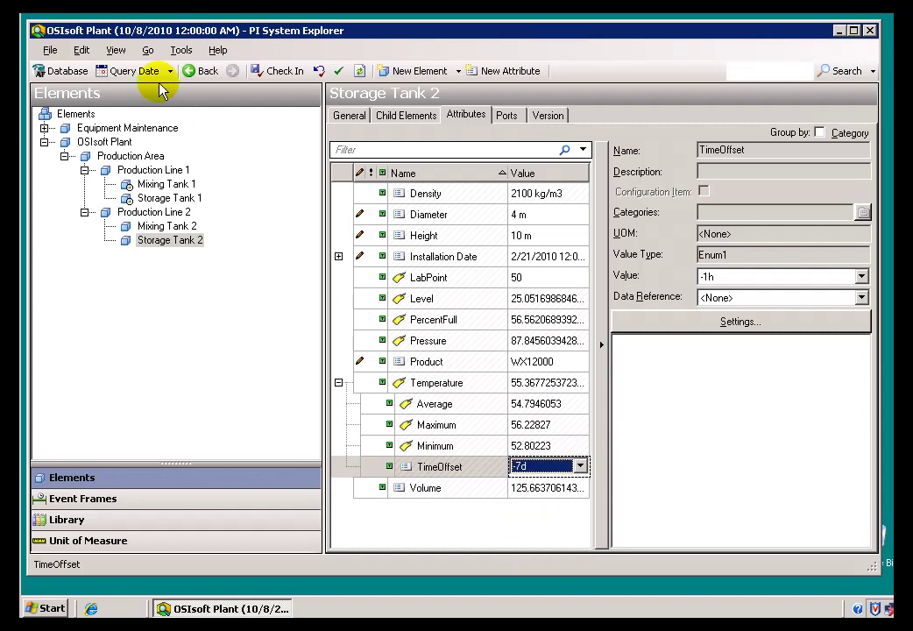
{"action": "left_click", "coordinate": [118, 51]}
{"action": "left_click", "coordinate": [151, 131]}
Step: Expand Temperature and review the Maximum and Average data reference settings without changing them
{"action": "left_click", "coordinate": [338, 382]}
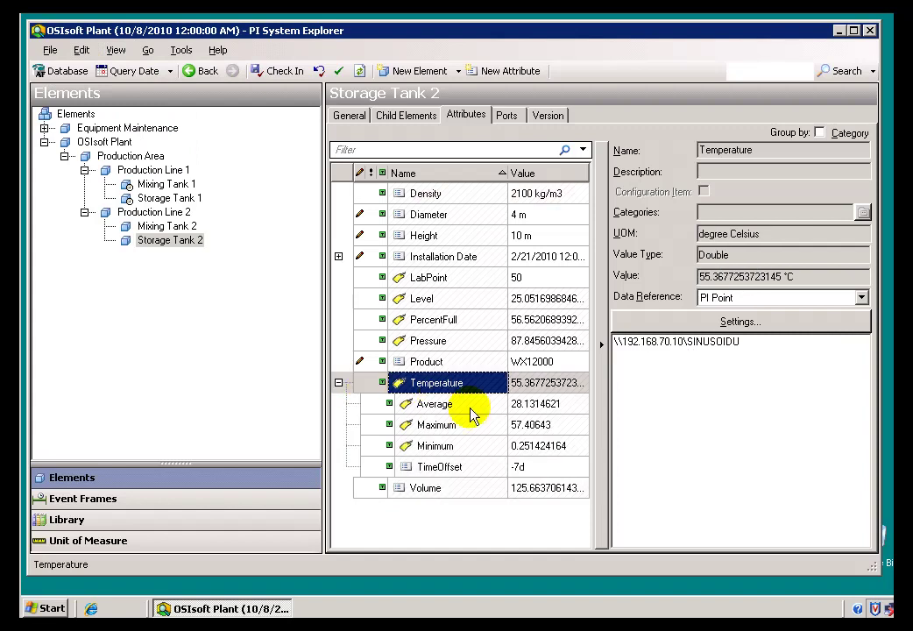
{"action": "left_click", "coordinate": [545, 427]}
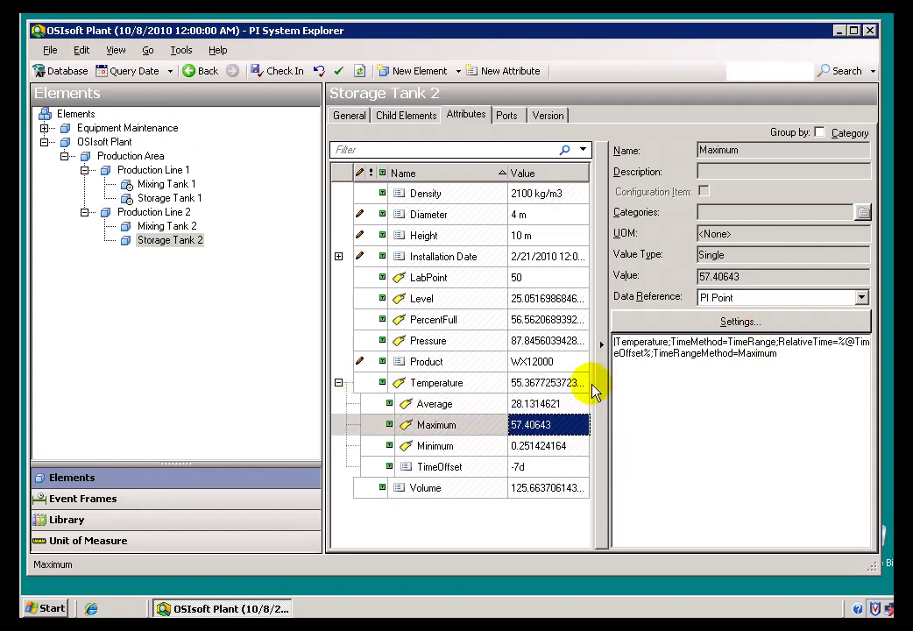
{"action": "left_click", "coordinate": [579, 403]}
{"action": "left_click", "coordinate": [705, 322]}
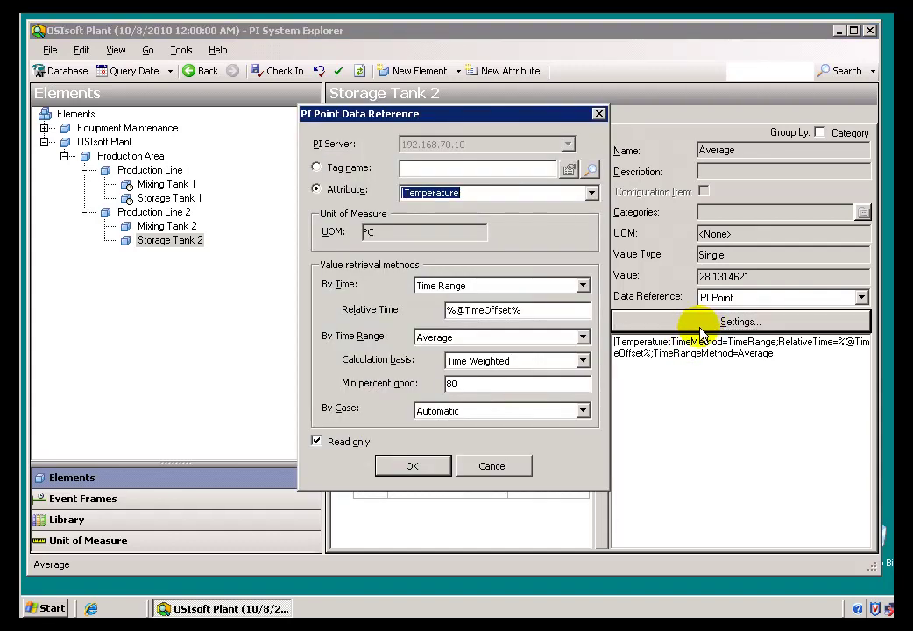
{"action": "left_click_drag", "start_coordinate": [587, 309], "coordinate": [427, 306]}
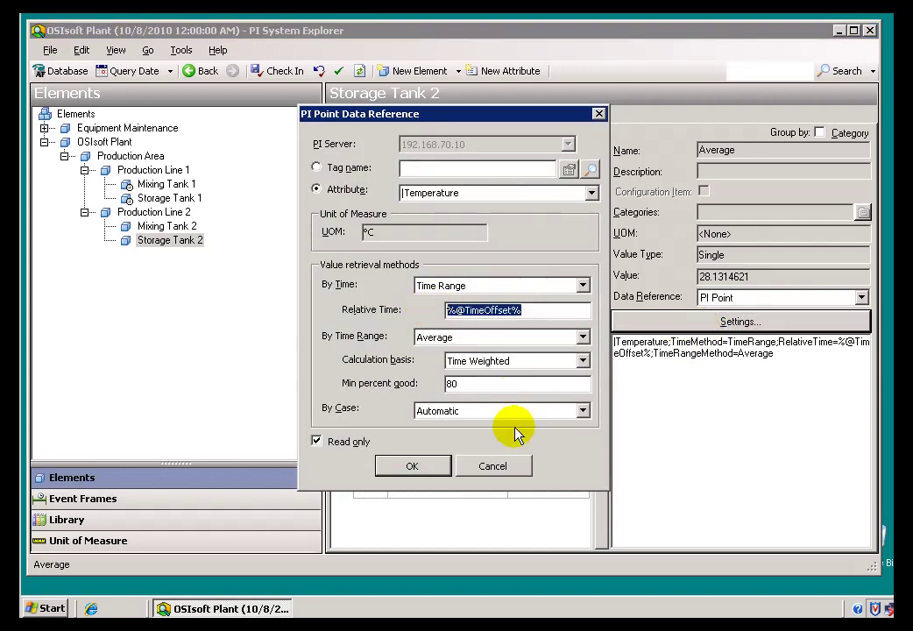
{"action": "left_click", "coordinate": [495, 466]}
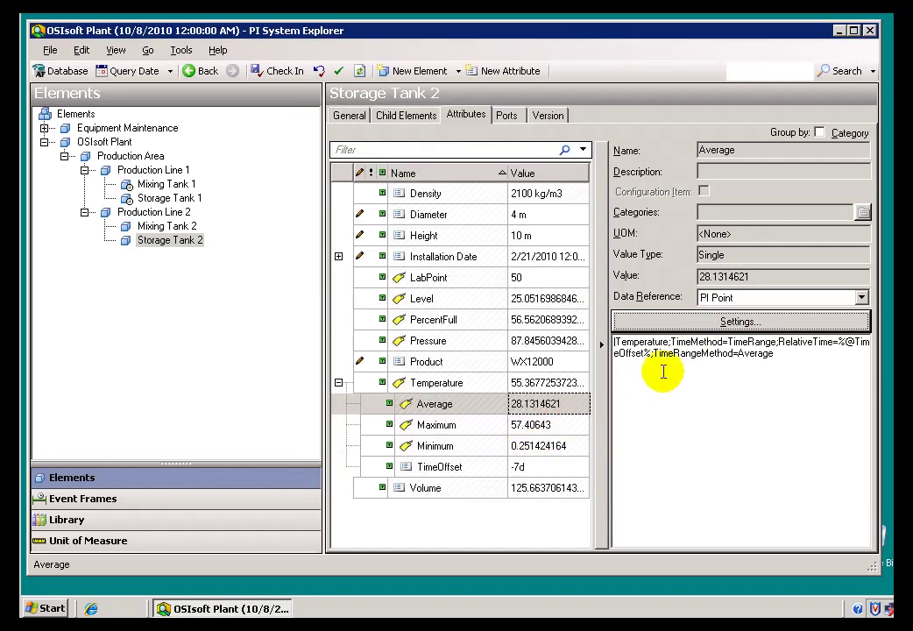